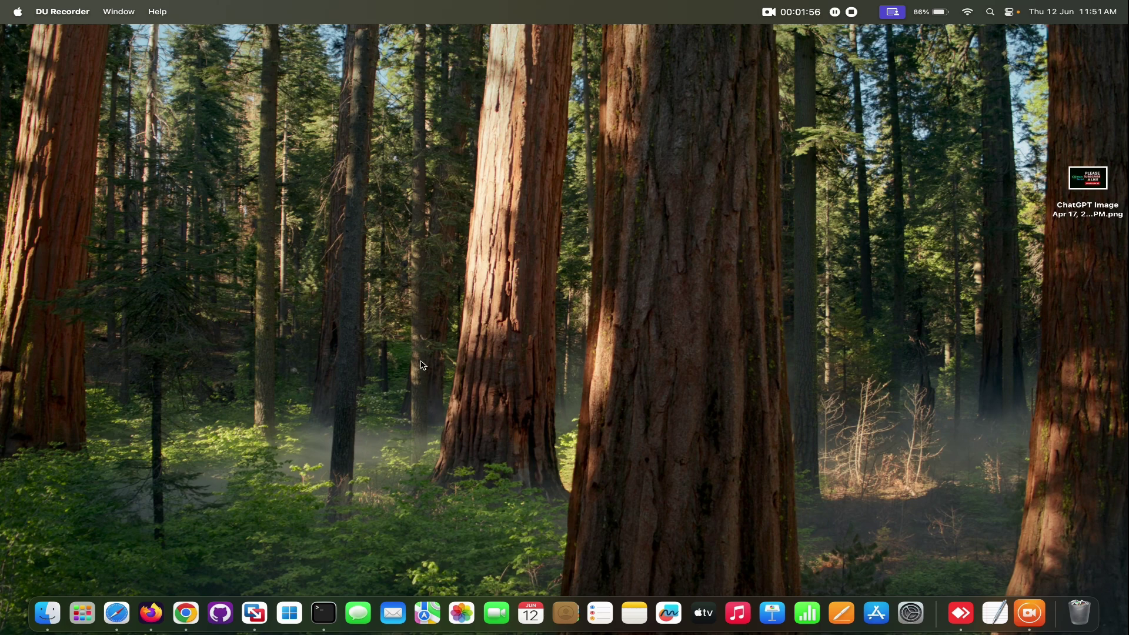
# Step: Search the web for 'okta' in Firefox and open the official Okta site
pyautogui.click(158, 617)
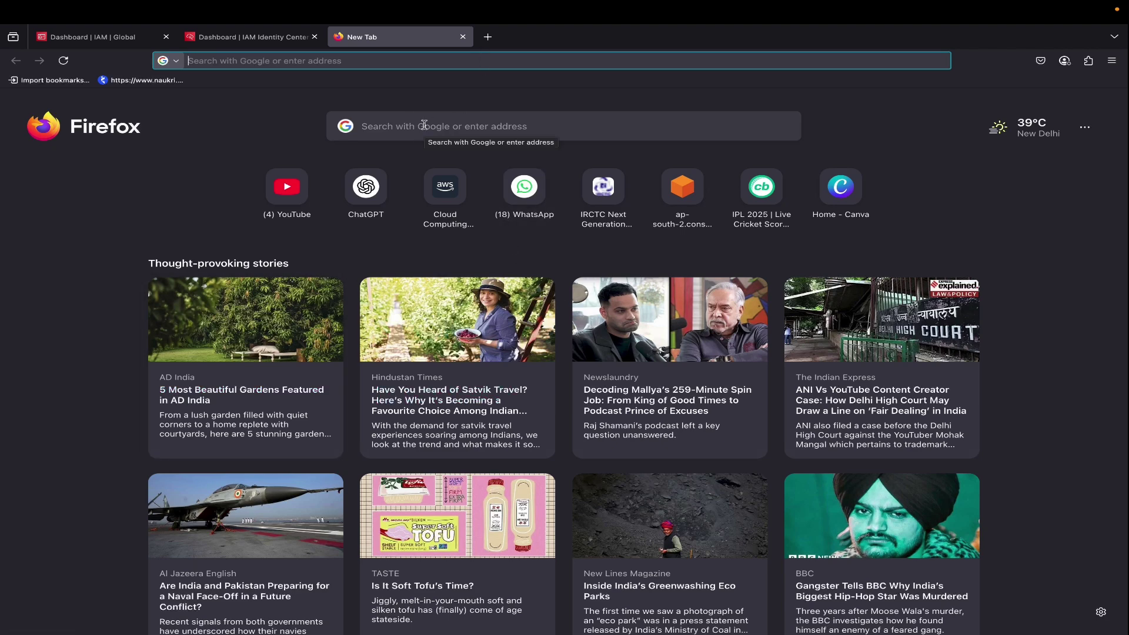
pyautogui.write('aws')
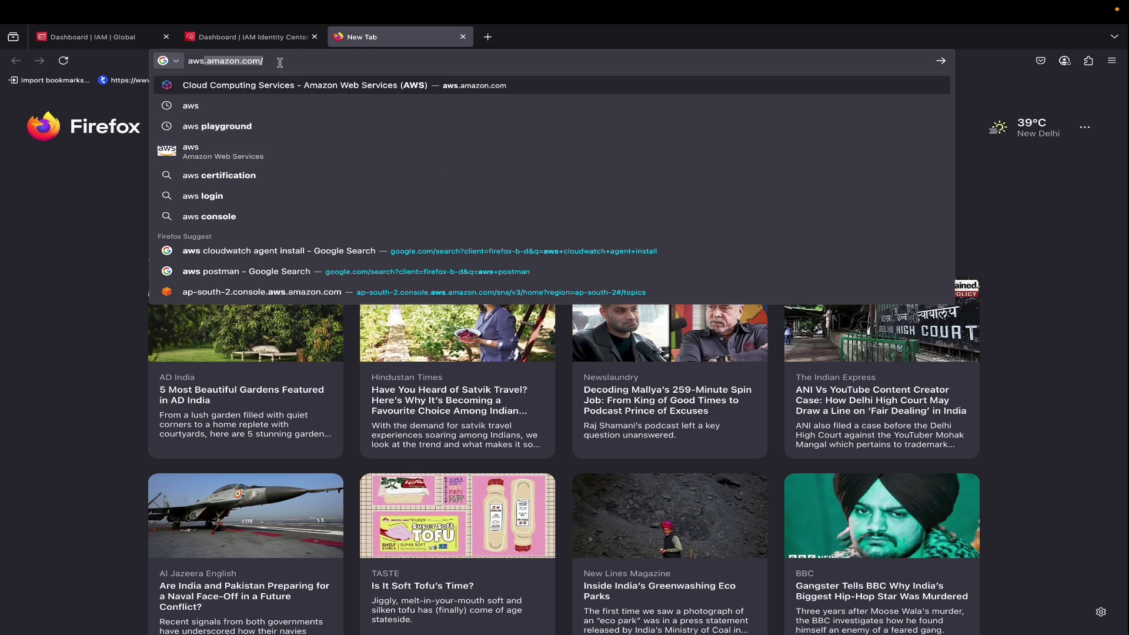
pyautogui.press('BackSpace')
pyautogui.press('BackSpace')
pyautogui.press('BackSpace')
pyautogui.press('BackSpace')
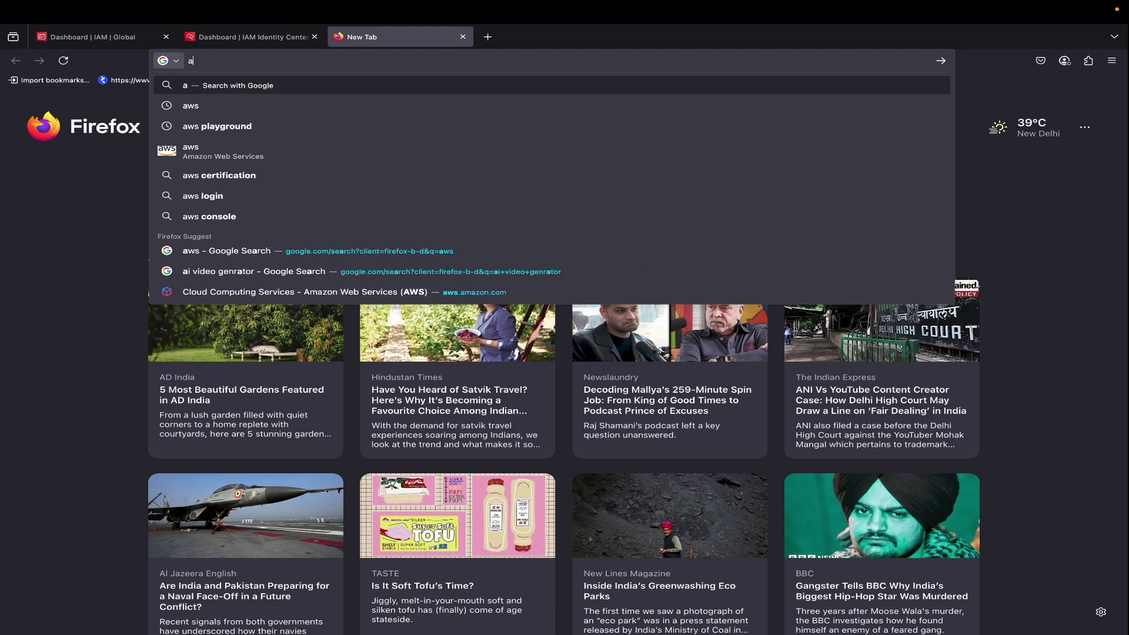
pyautogui.write('okta')
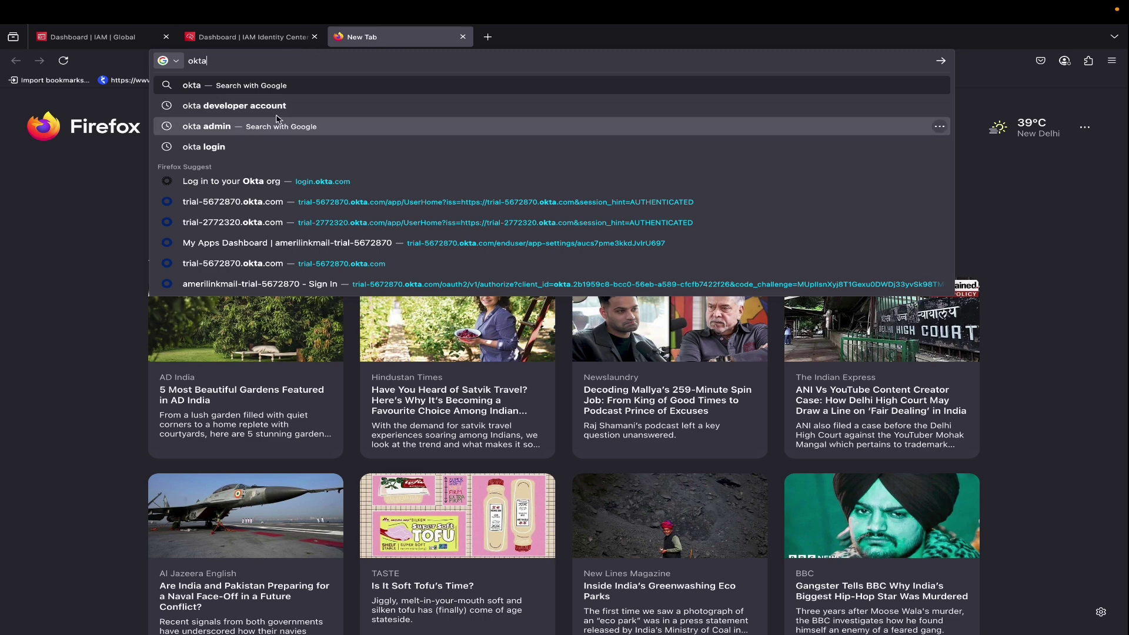
pyautogui.press('Return')
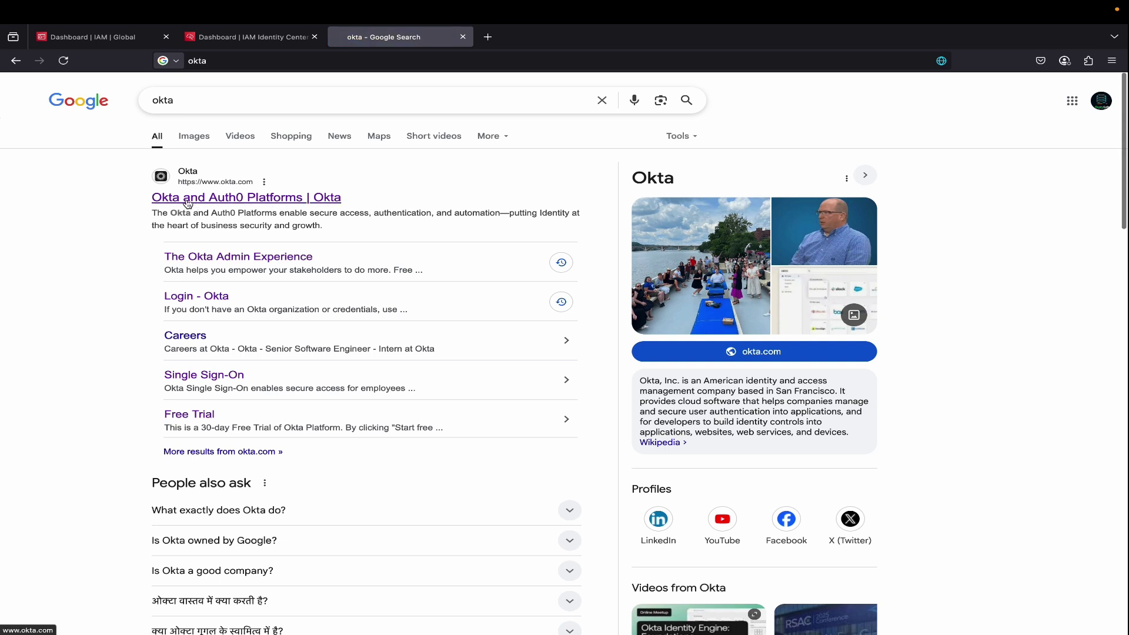
pyautogui.click(188, 198)
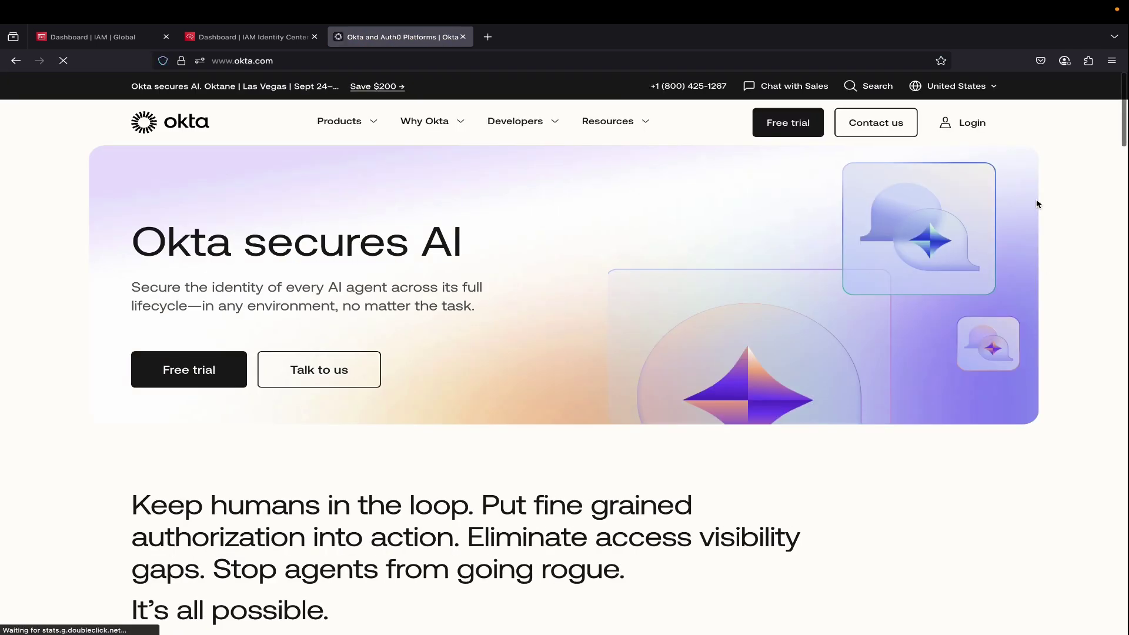
# Step: Visit the Okta login page, then close that Okta tab
pyautogui.click(981, 127)
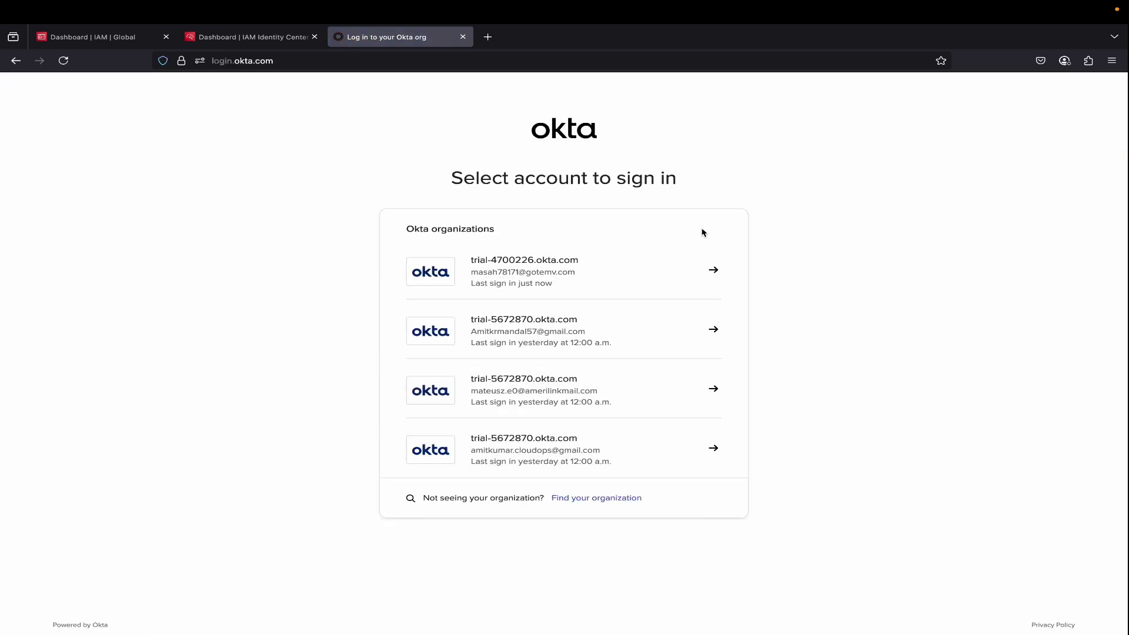
pyautogui.moveTo(496, 10)
pyautogui.click(463, 37)
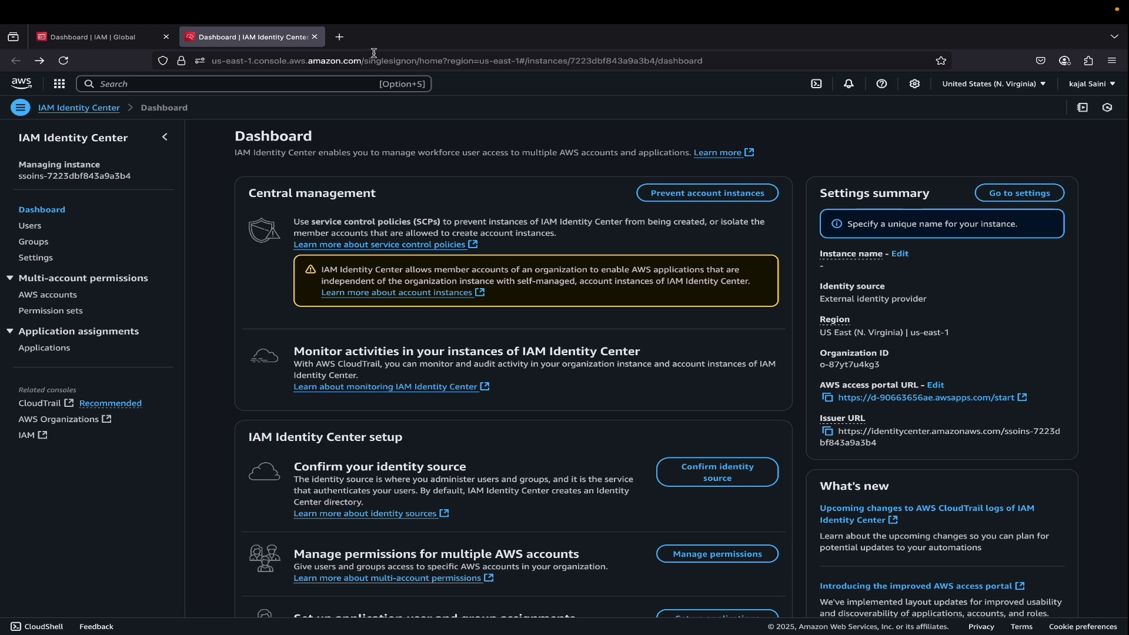
# Step: In Terminal, recall 'cd Downloads', list files with ls -al, and run 'open okta-dev'
pyautogui.moveTo(249, 632)
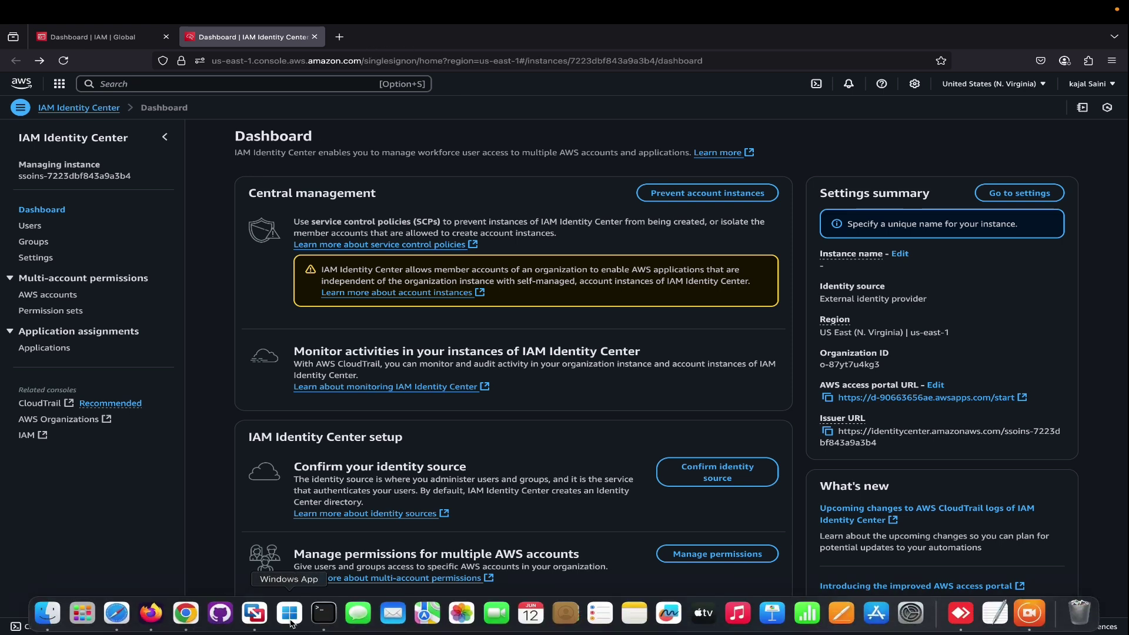
pyautogui.click(324, 620)
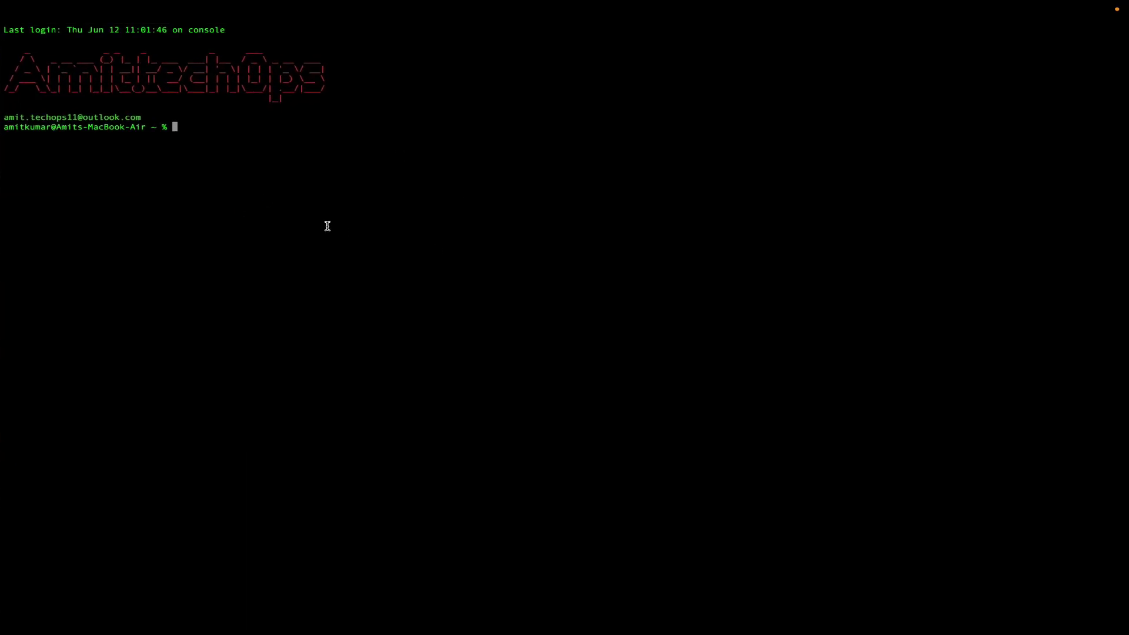
pyautogui.hotkey('ctrl', 'r')
pyautogui.write('D')
pyautogui.press('Return')
pyautogui.press('Return')
pyautogui.press('Return')
pyautogui.write('ls -al')
pyautogui.press('Return')
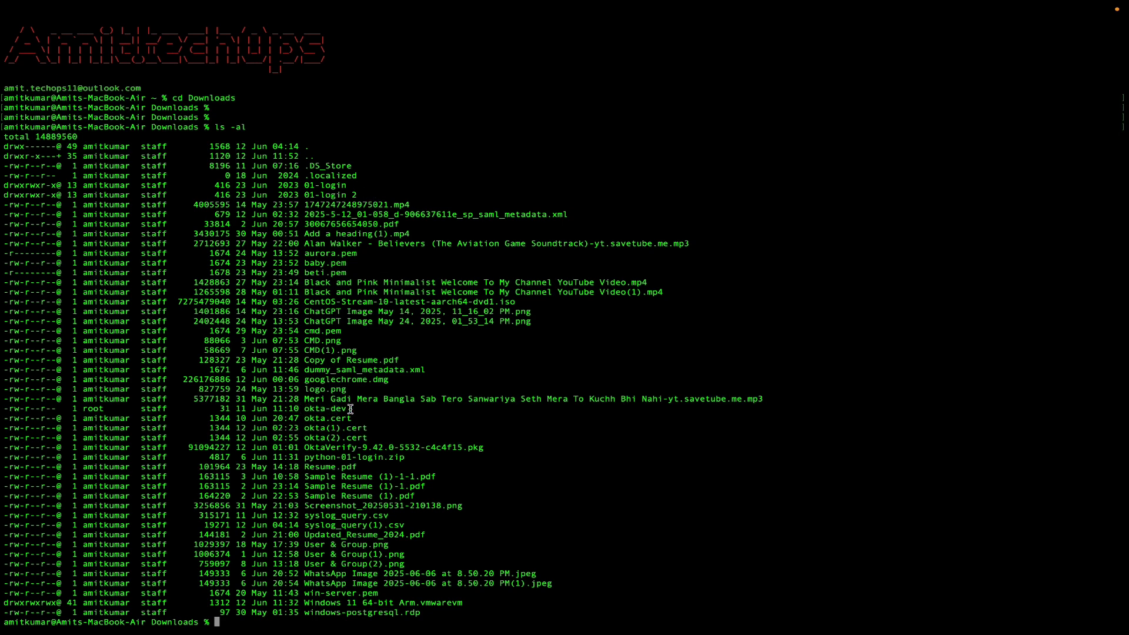
pyautogui.press('Return')
pyautogui.press('Return')
pyautogui.press('Return')
pyautogui.press('Return')
pyautogui.press('Return')
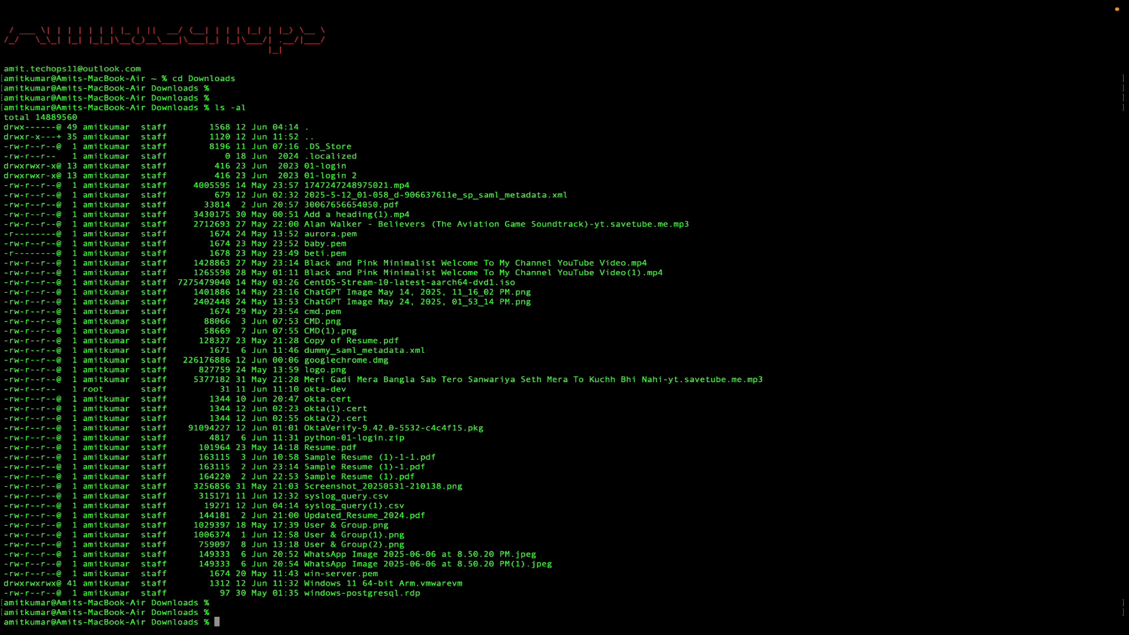
pyautogui.write('open ')
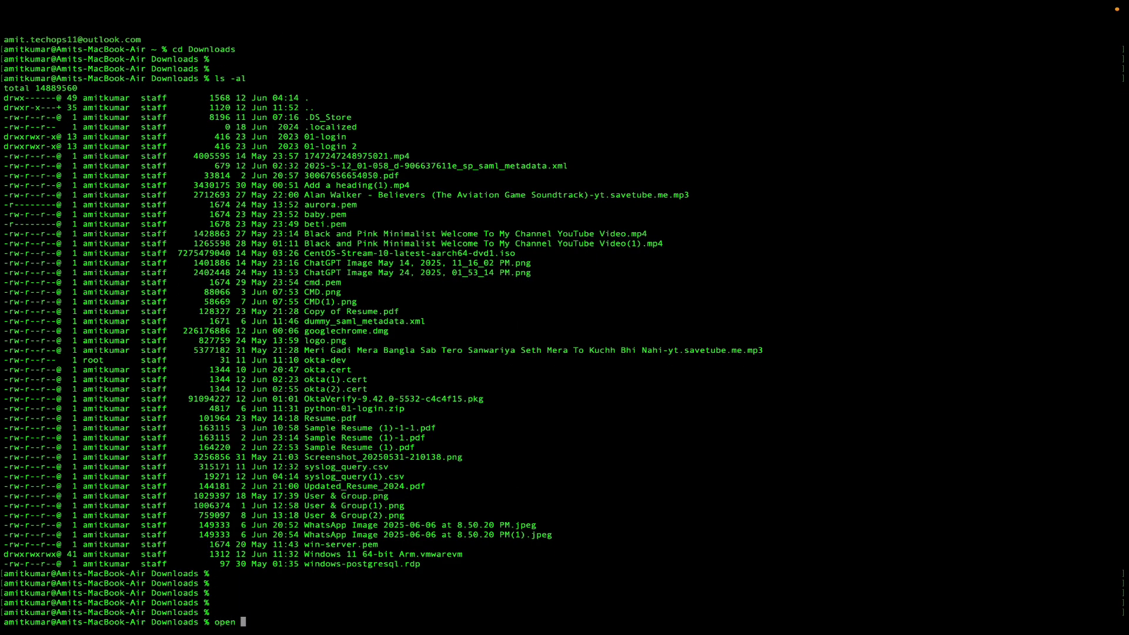
pyautogui.write('okta-dev')
pyautogui.press('Return')
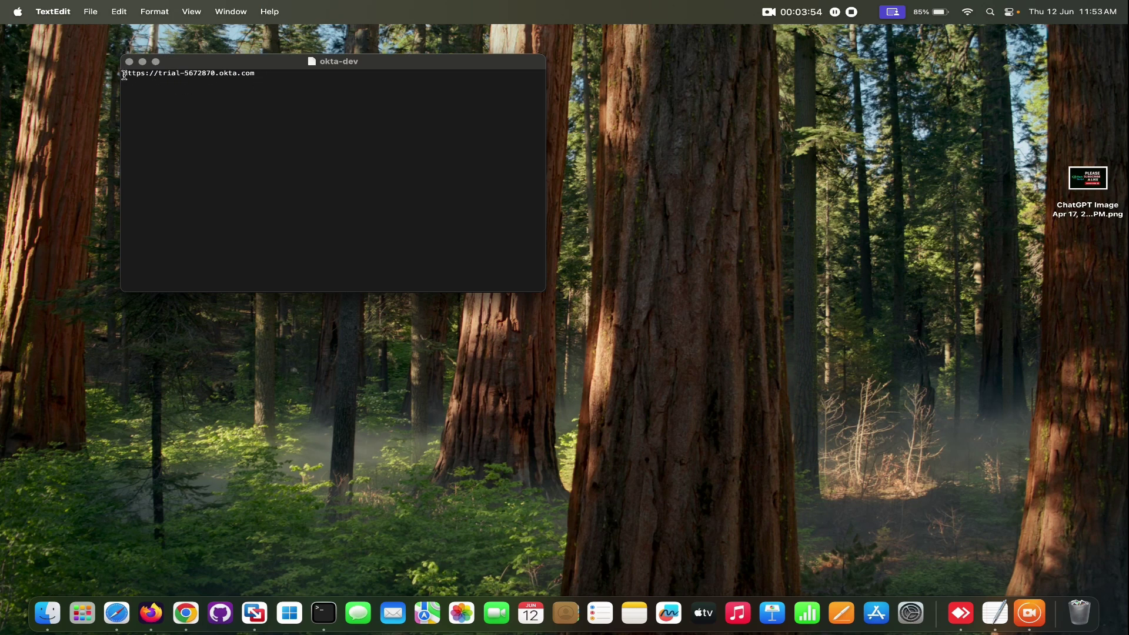
# Step: Copy the Okta org URL from the okta-dev note and switch to Chrome
pyautogui.moveTo(123, 75); pyautogui.dragTo(258, 75)
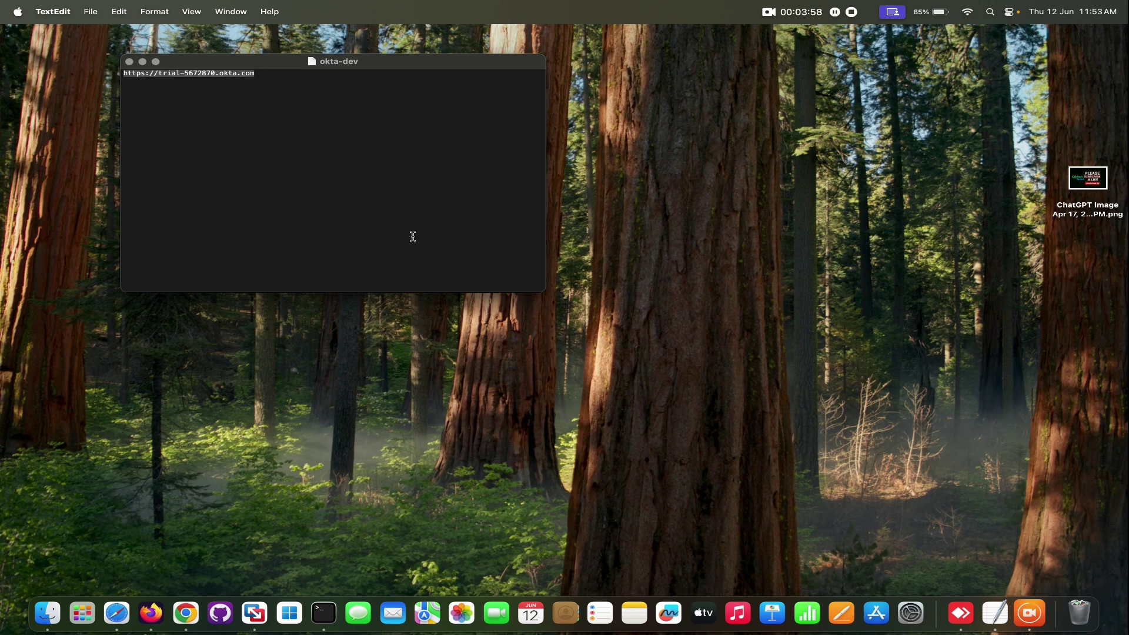
pyautogui.press('super+c')
pyautogui.click(185, 613)
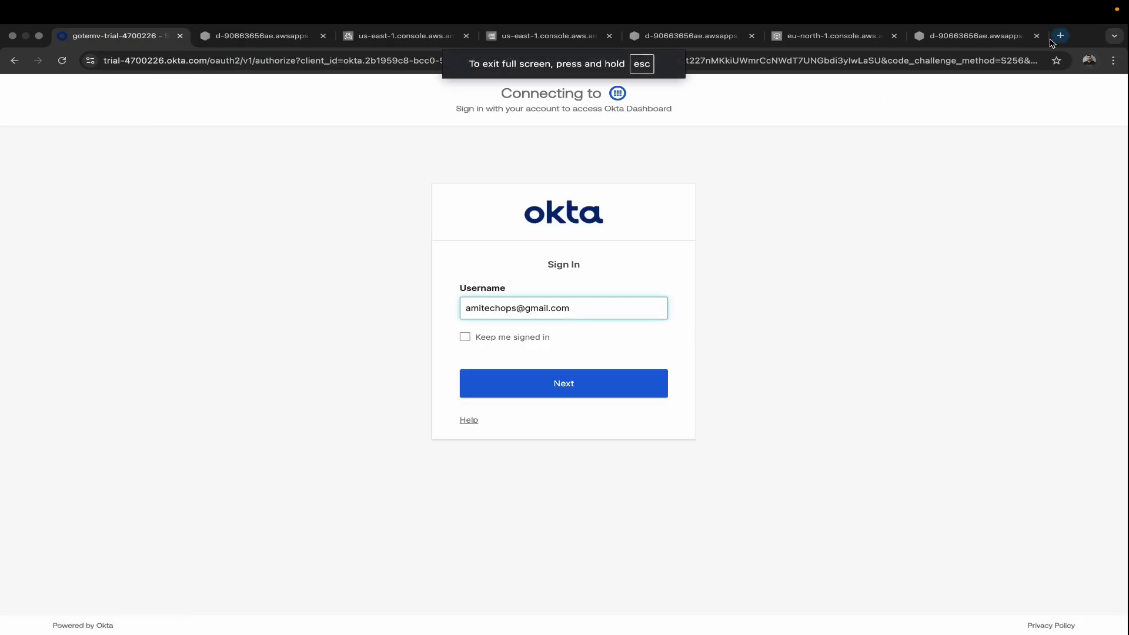
# Step: Close all seven Chrome tabs, including the AWS portal, console and Okta sign-in tabs
pyautogui.click(1036, 36)
pyautogui.click(978, 36)
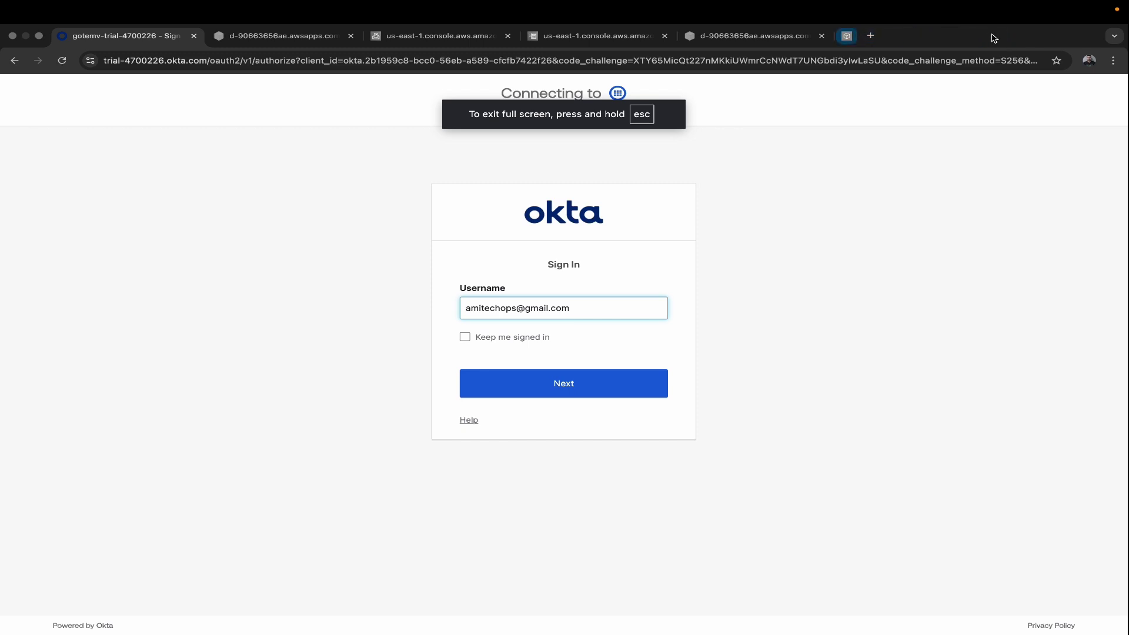
pyautogui.click(821, 36)
pyautogui.click(664, 36)
pyautogui.click(508, 36)
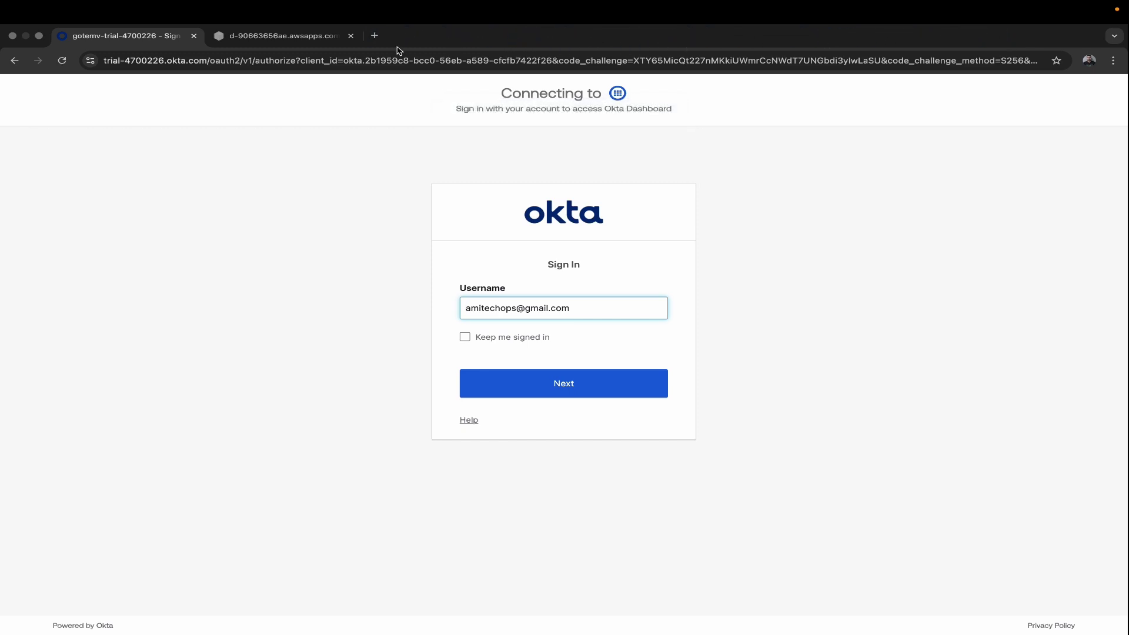
pyautogui.click(350, 36)
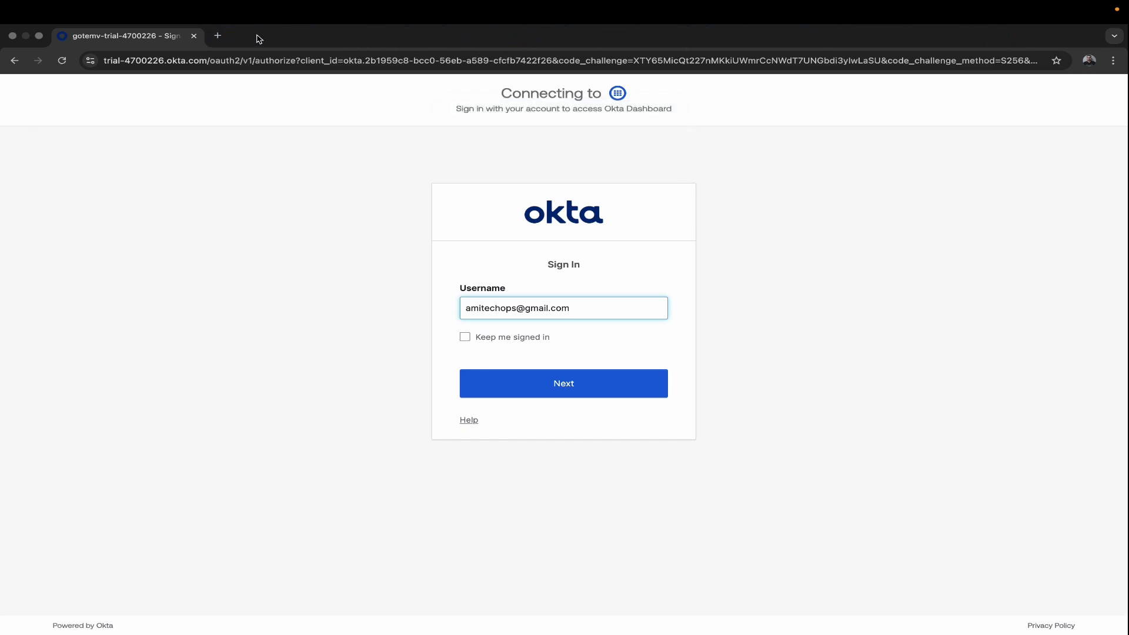
pyautogui.click(195, 36)
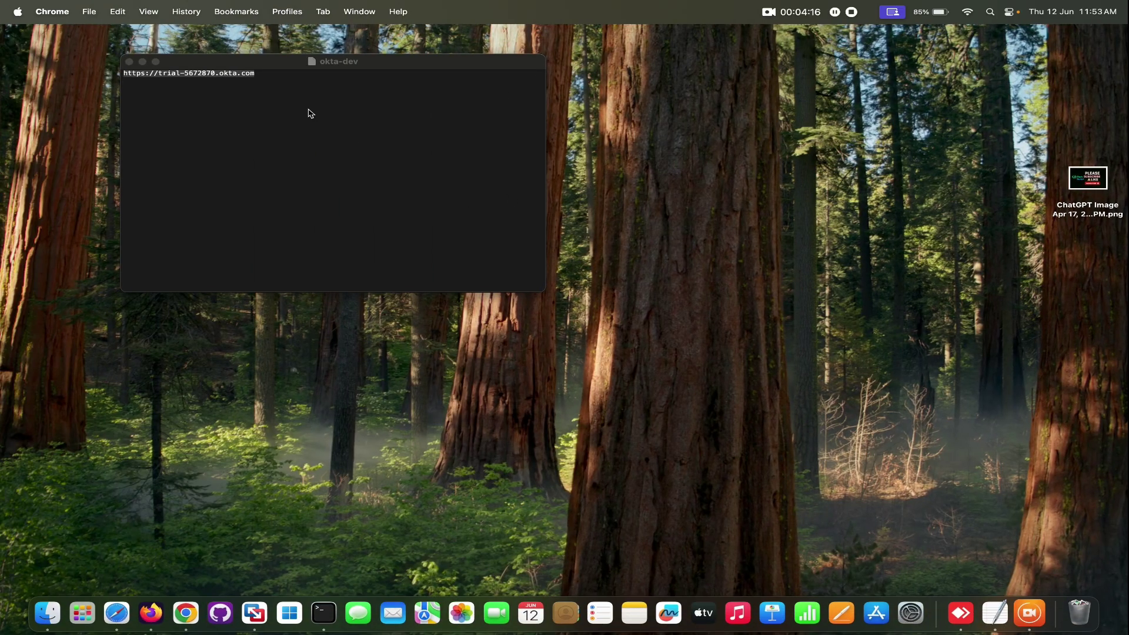
# Step: Make the Chrome window full screen and load the pasted Okta org URL
pyautogui.click(186, 614)
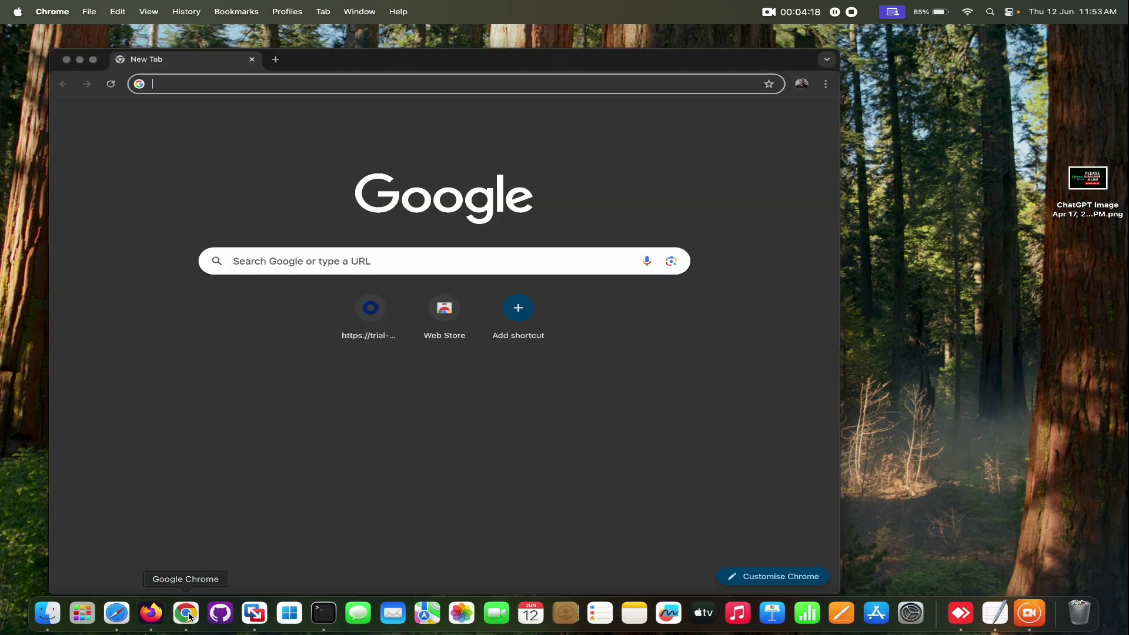
pyautogui.click(93, 59)
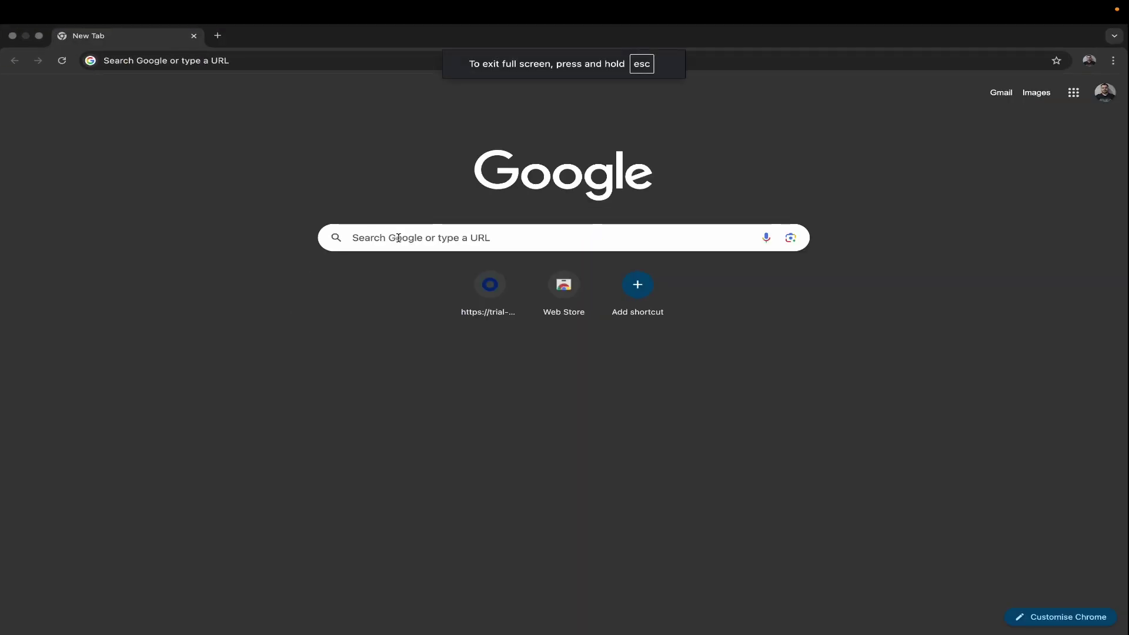
pyautogui.click(317, 59)
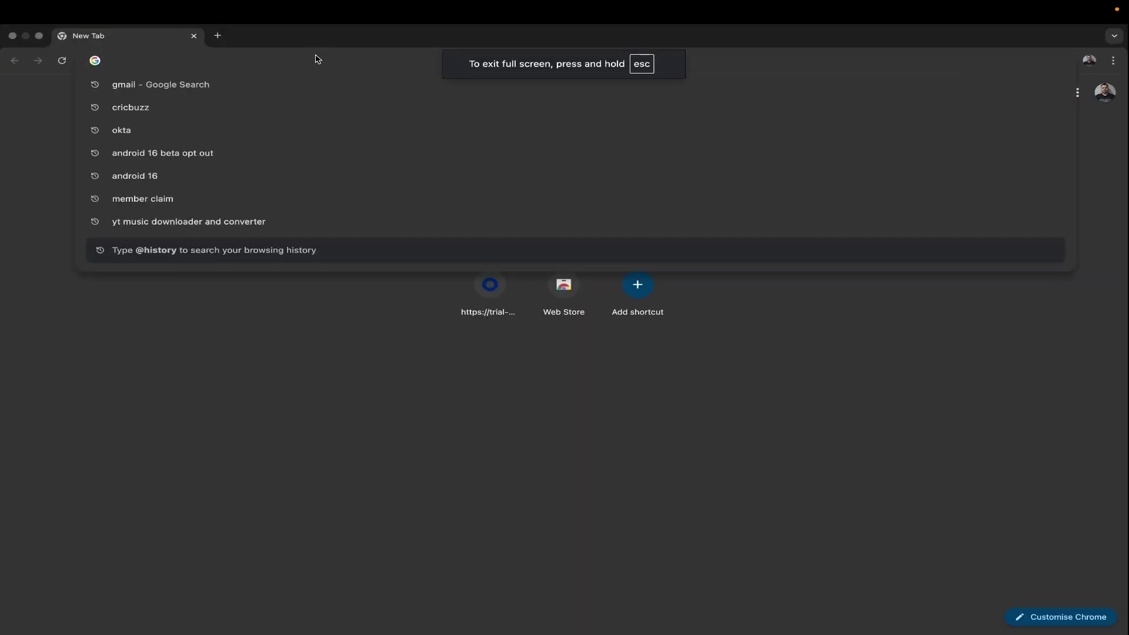
pyautogui.press('super+v')
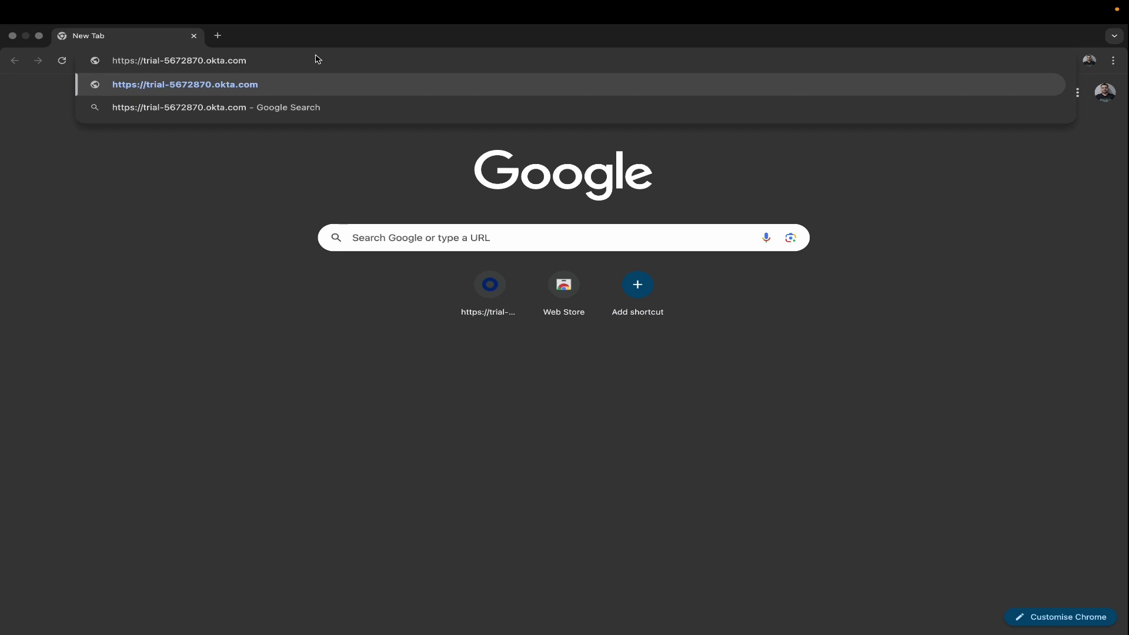
pyautogui.press('Return')
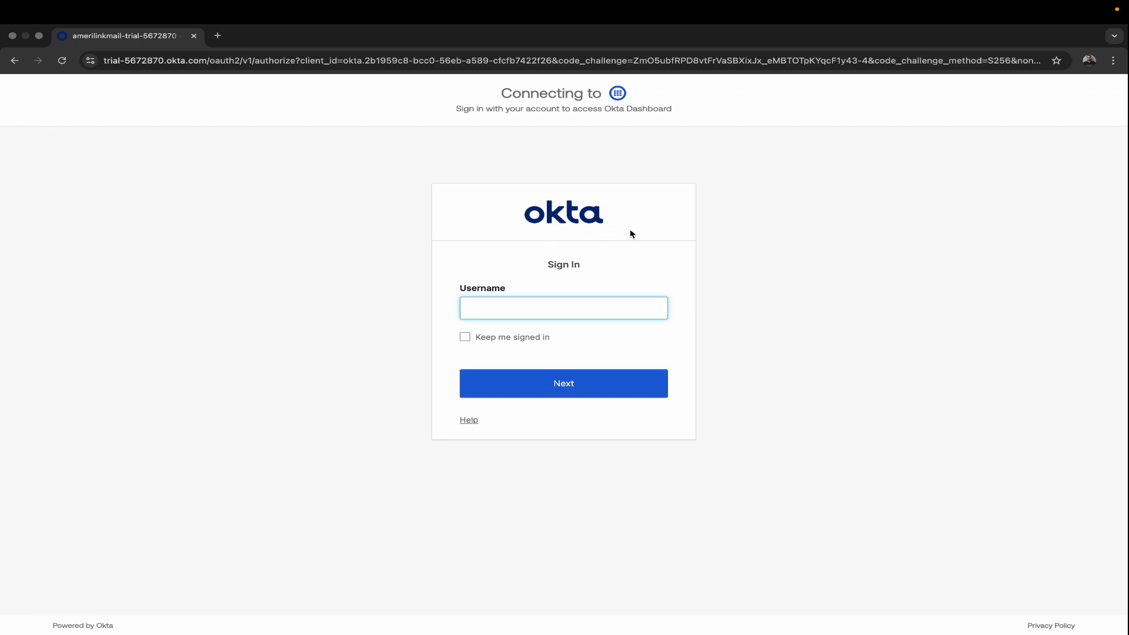
# Step: Open a new tab and close the trial-5672870 Okta sign-in tab
pyautogui.moveTo(539, 2)
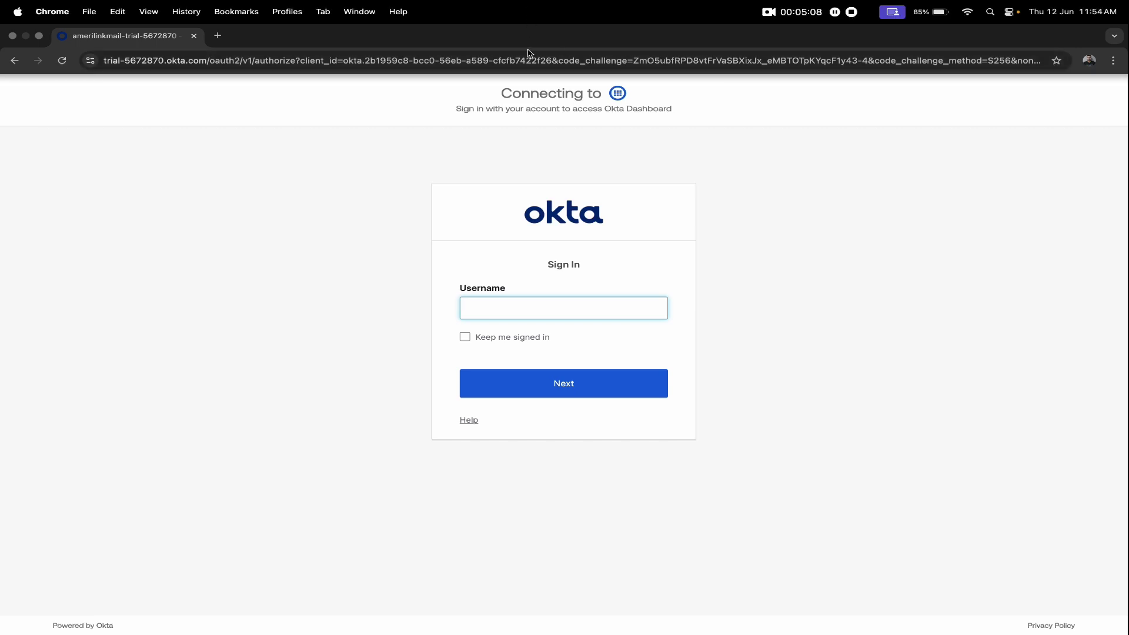
pyautogui.moveTo(763, 3)
pyautogui.click(835, 11)
pyautogui.click(219, 36)
pyautogui.click(194, 37)
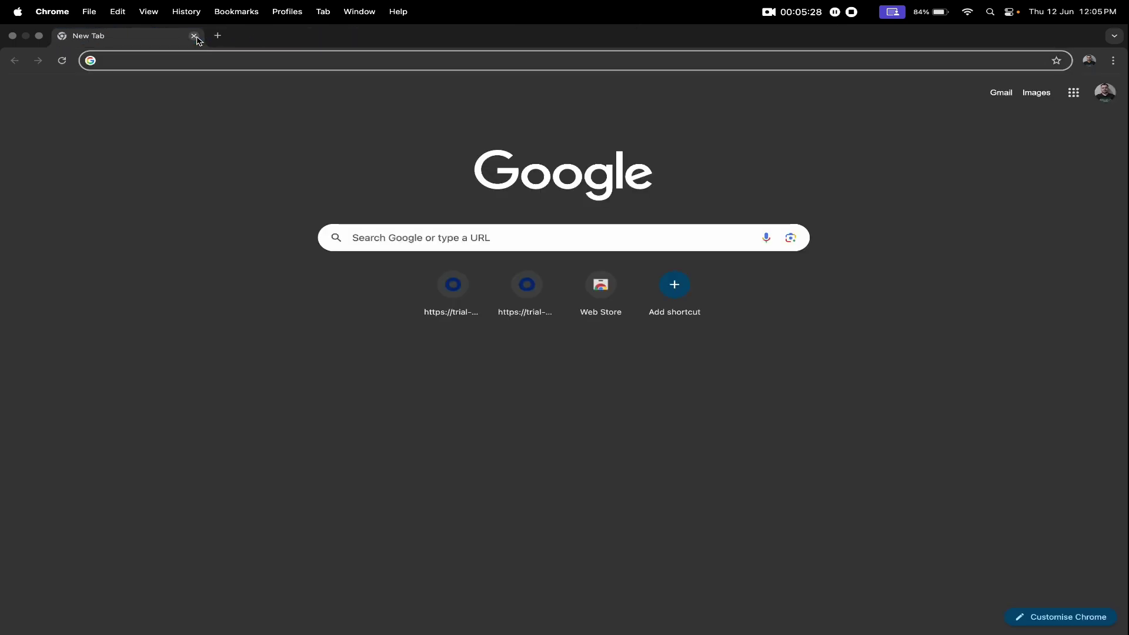
# Step: Google 'okta' and open the 'Okta and Auth0 Platforms | Okta' result
pyautogui.click(459, 235)
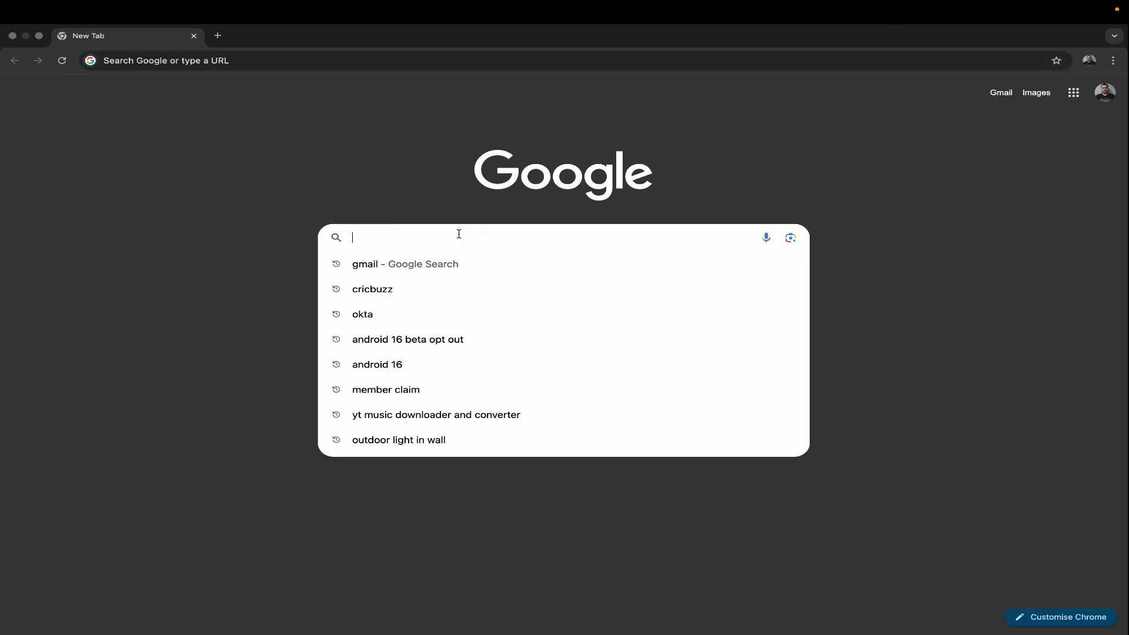
pyautogui.write('oky')
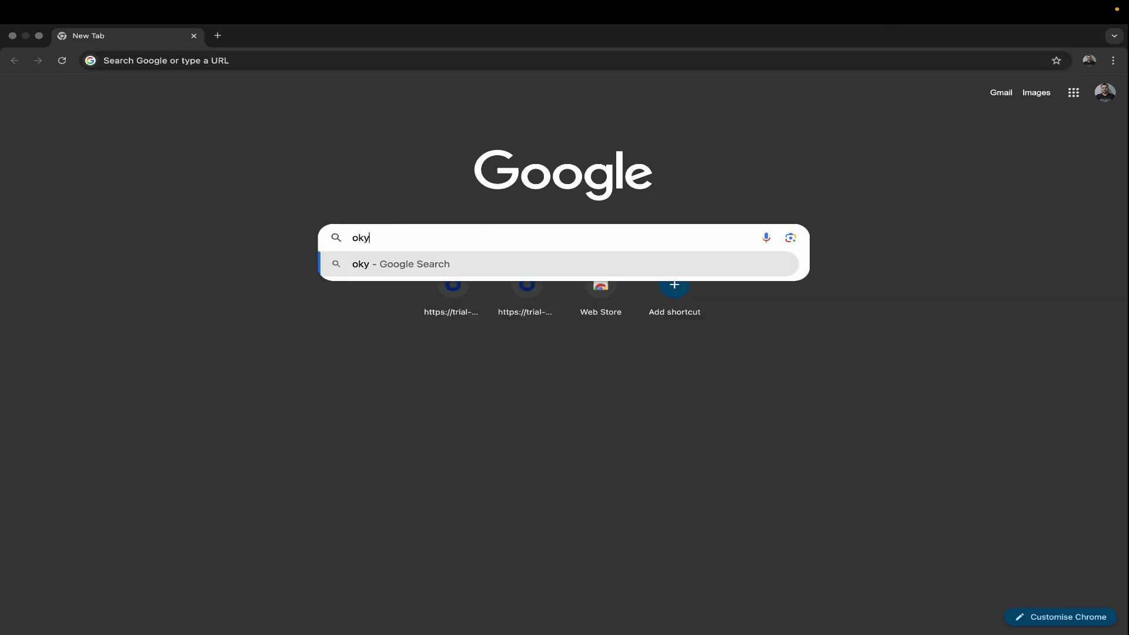
pyautogui.press('BackSpace')
pyautogui.write('ta')
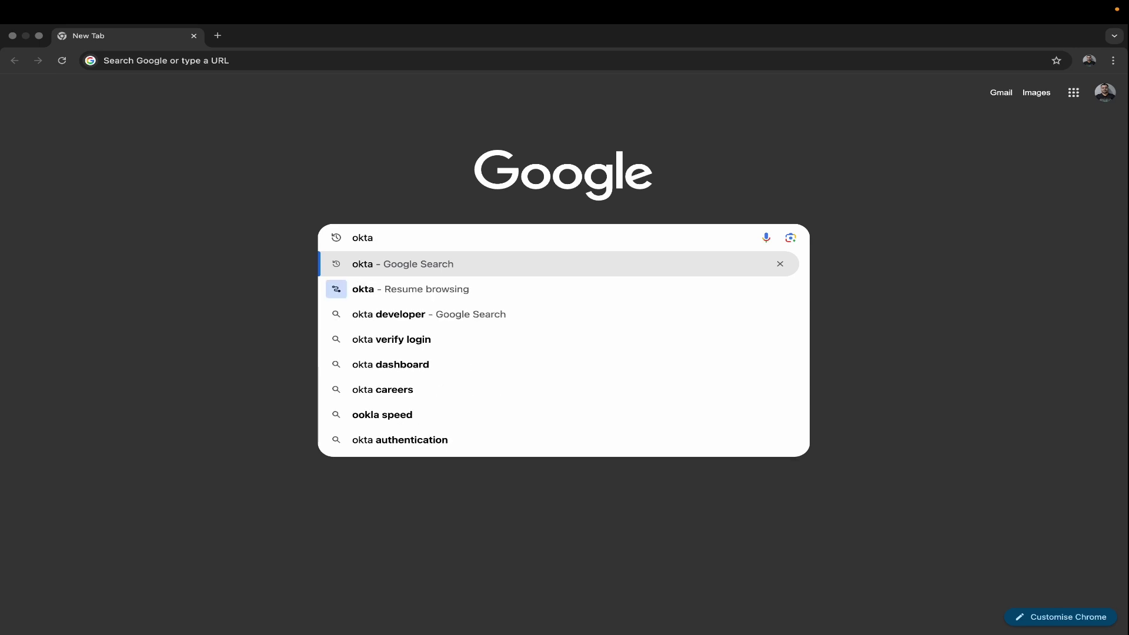
pyautogui.press('Return')
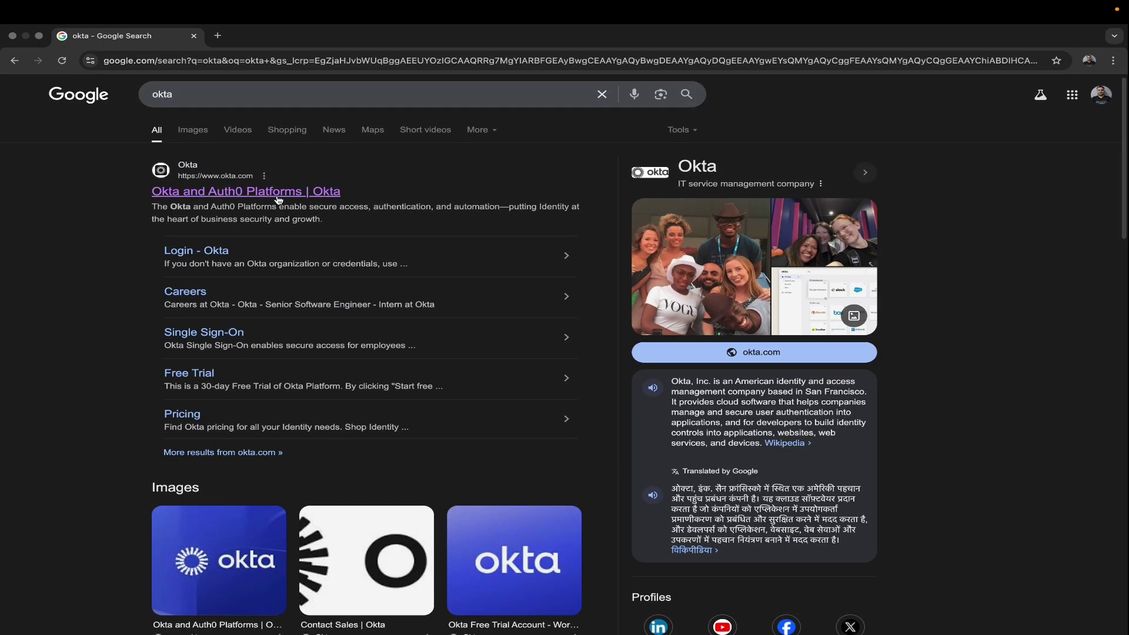
pyautogui.scroll(-4, 281, 198)
pyautogui.scroll(-2, 281, 197)
pyautogui.scroll(6, 237, 200)
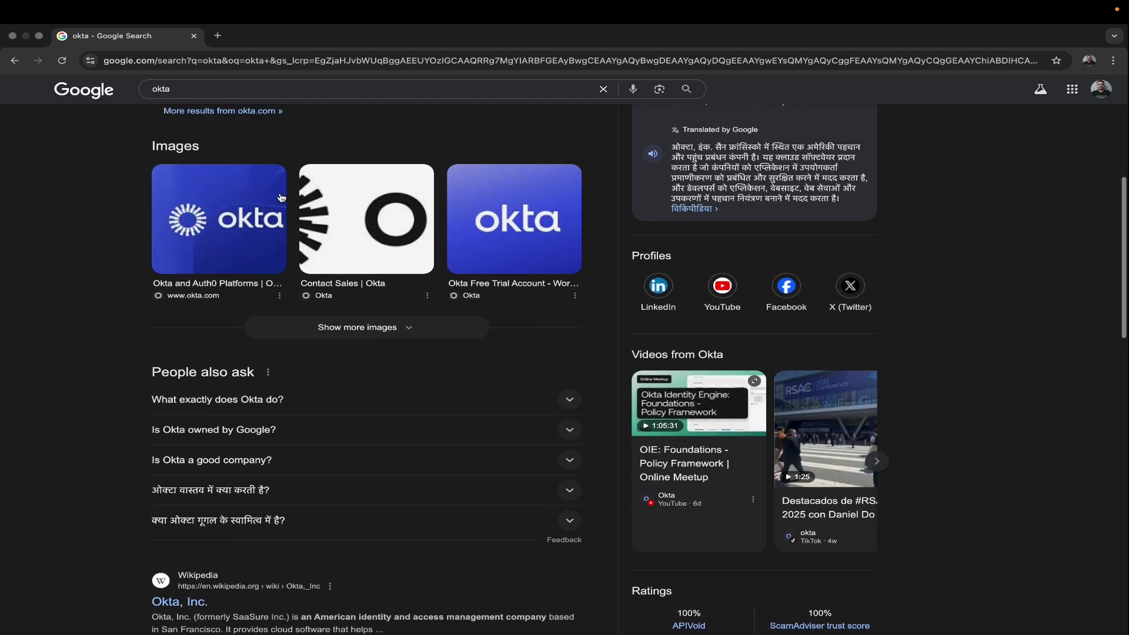
pyautogui.click(235, 191)
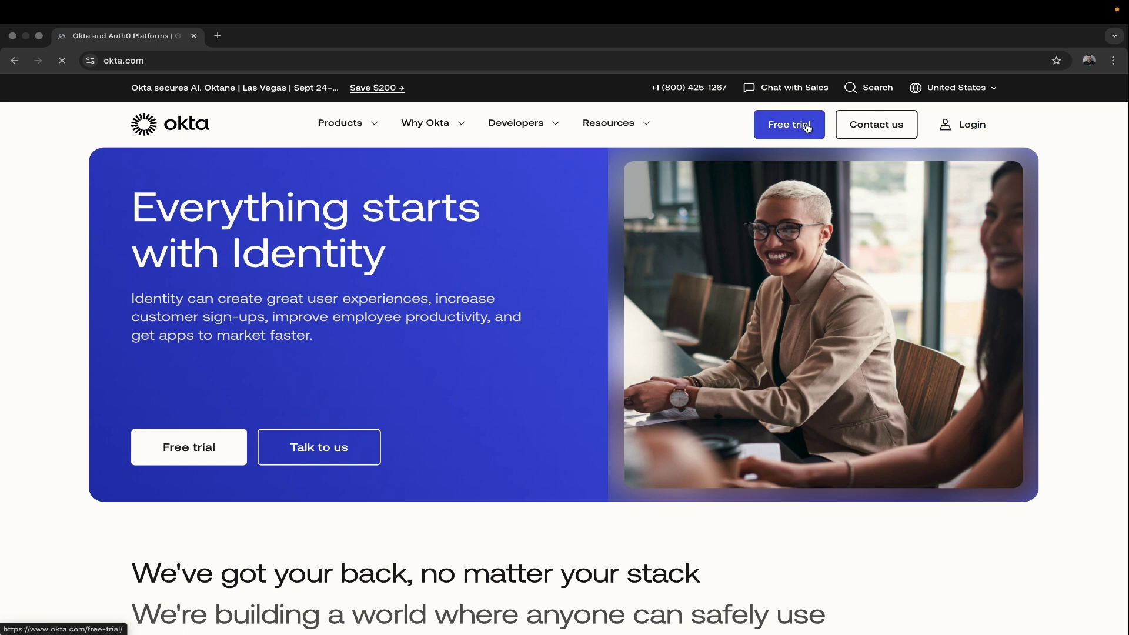
# Step: Open the Free trial signup form and enter the user's first and last name
pyautogui.click(807, 127)
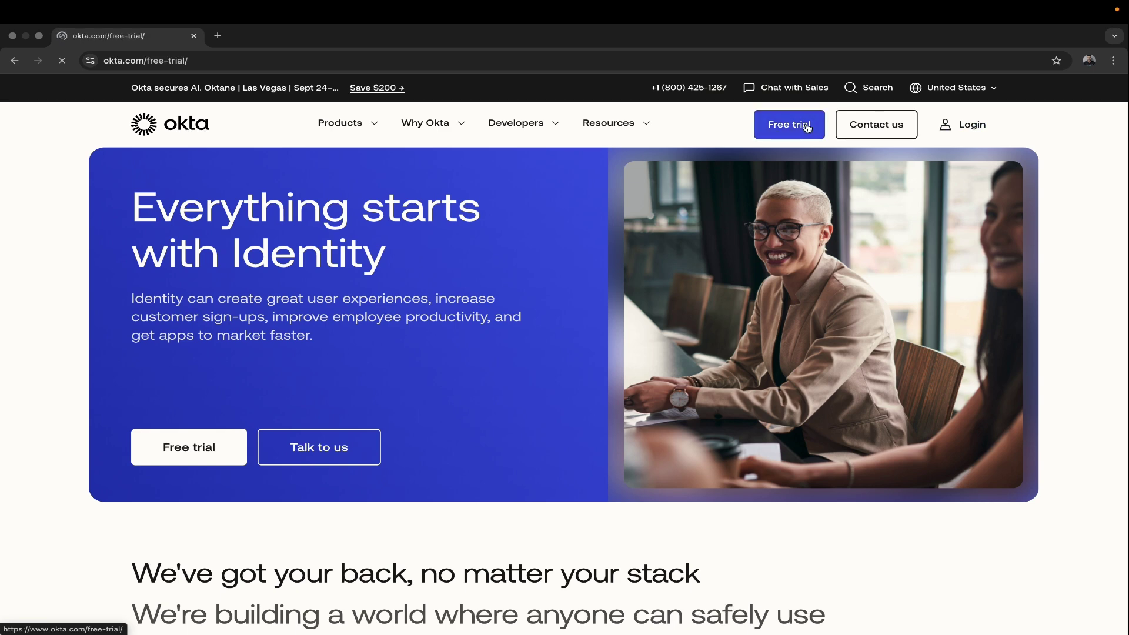
pyautogui.scroll(-2, 814, 193)
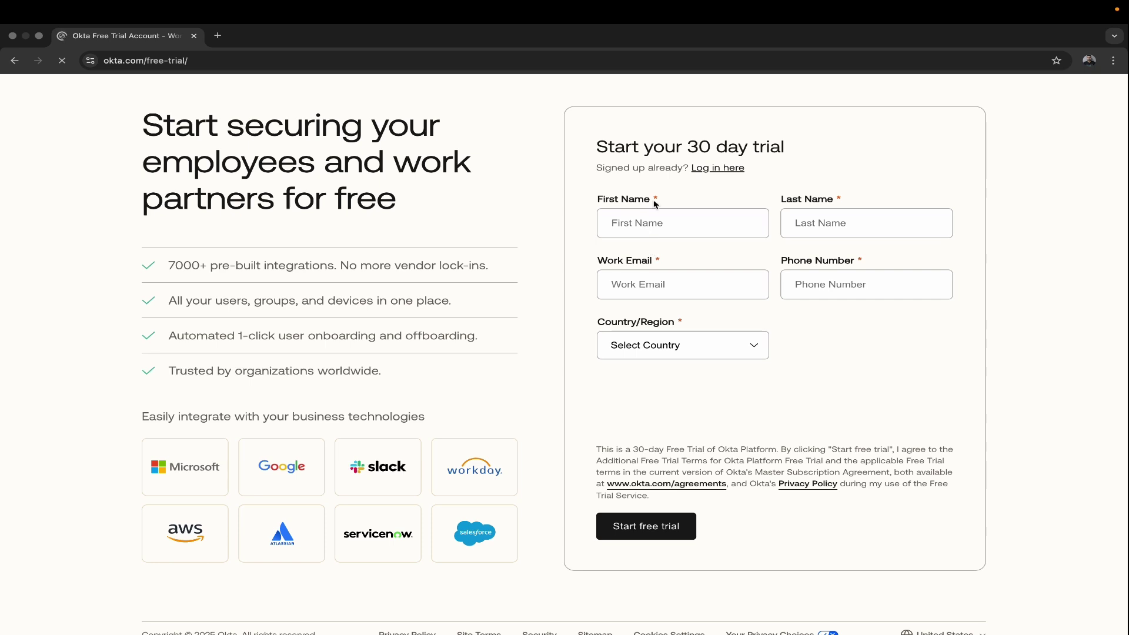
pyautogui.click(688, 224)
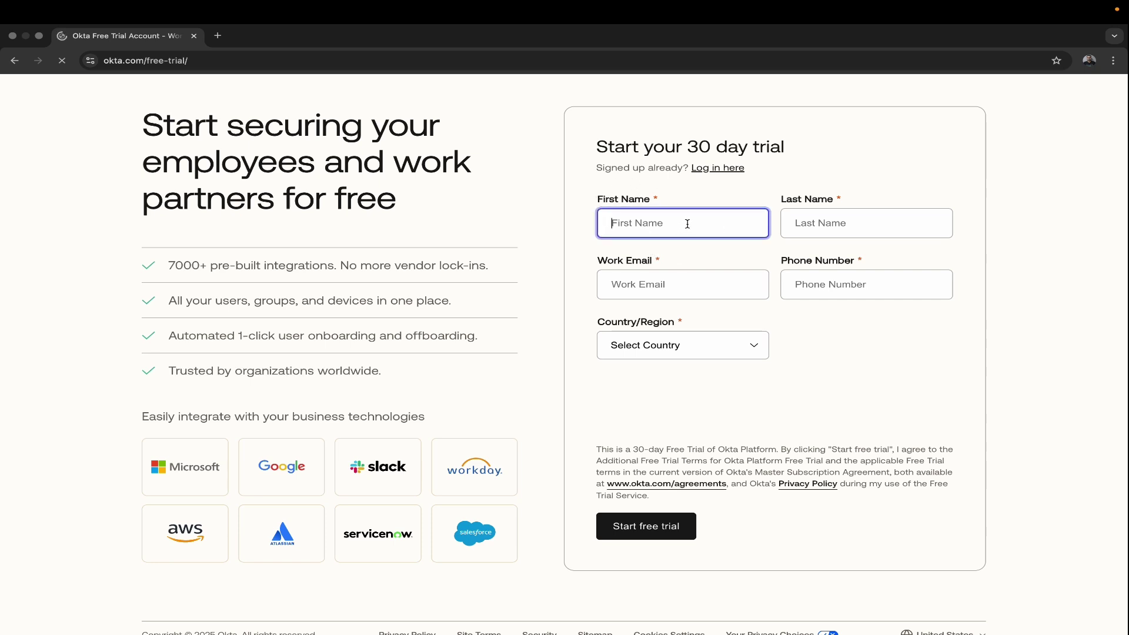
pyautogui.click(848, 227)
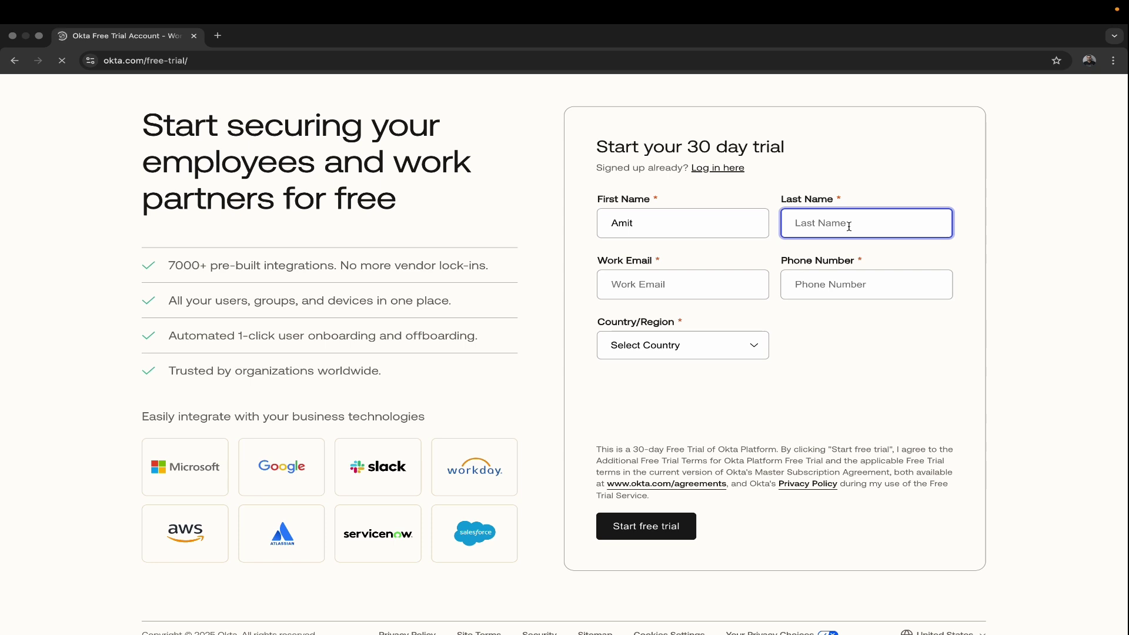
pyautogui.click(734, 228)
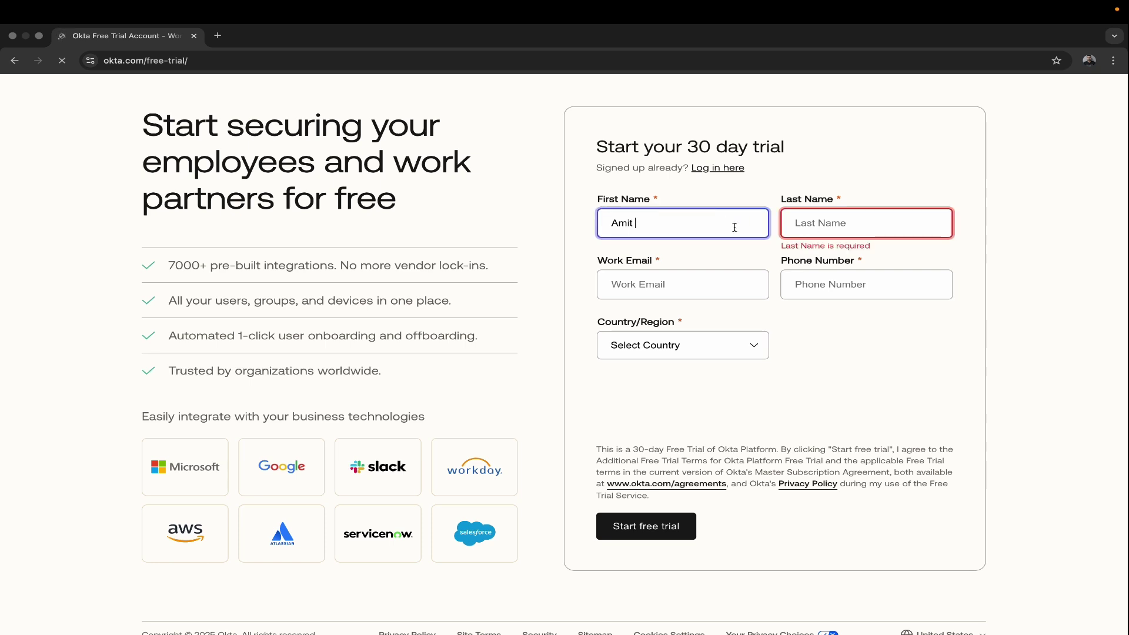
pyautogui.press('BackSpace')
pyautogui.press('BackSpace')
pyautogui.press('BackSpace')
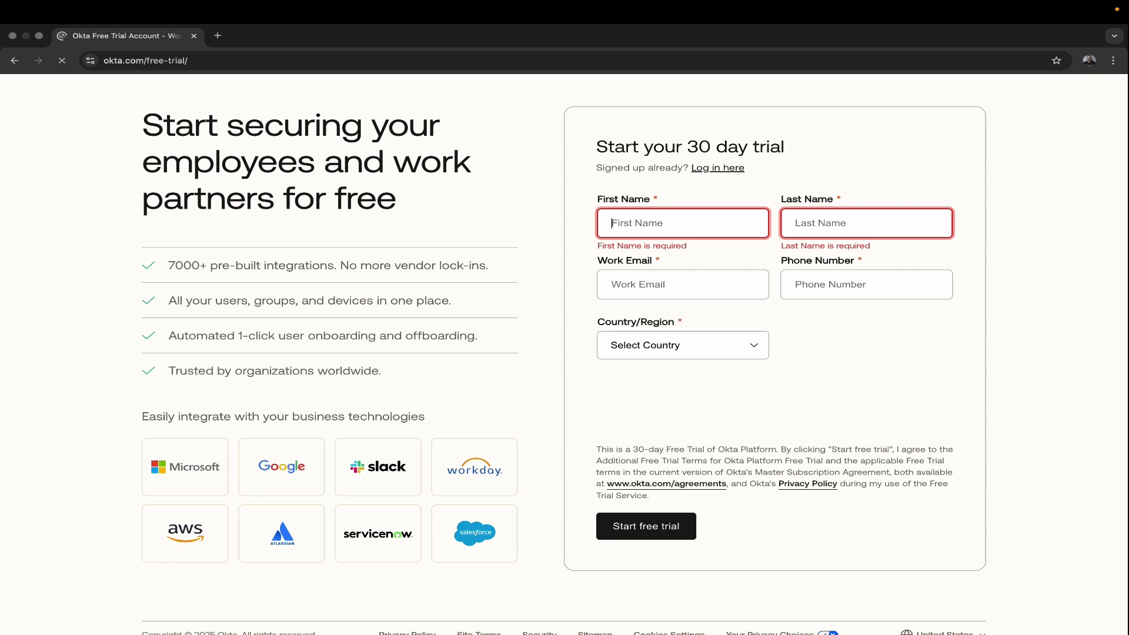
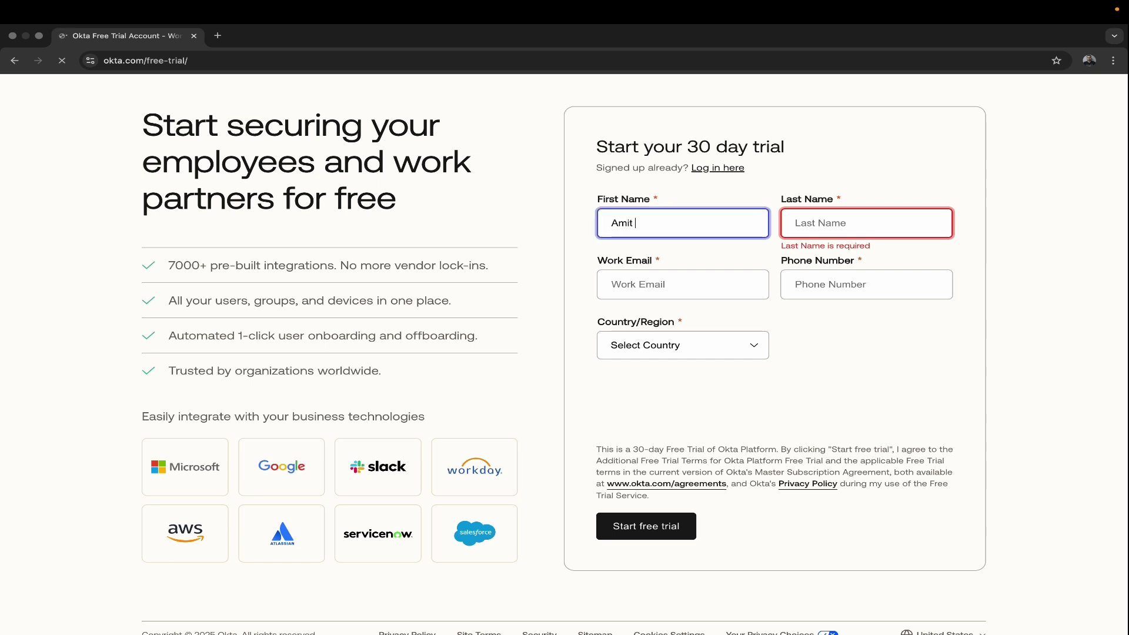
pyautogui.click(857, 220)
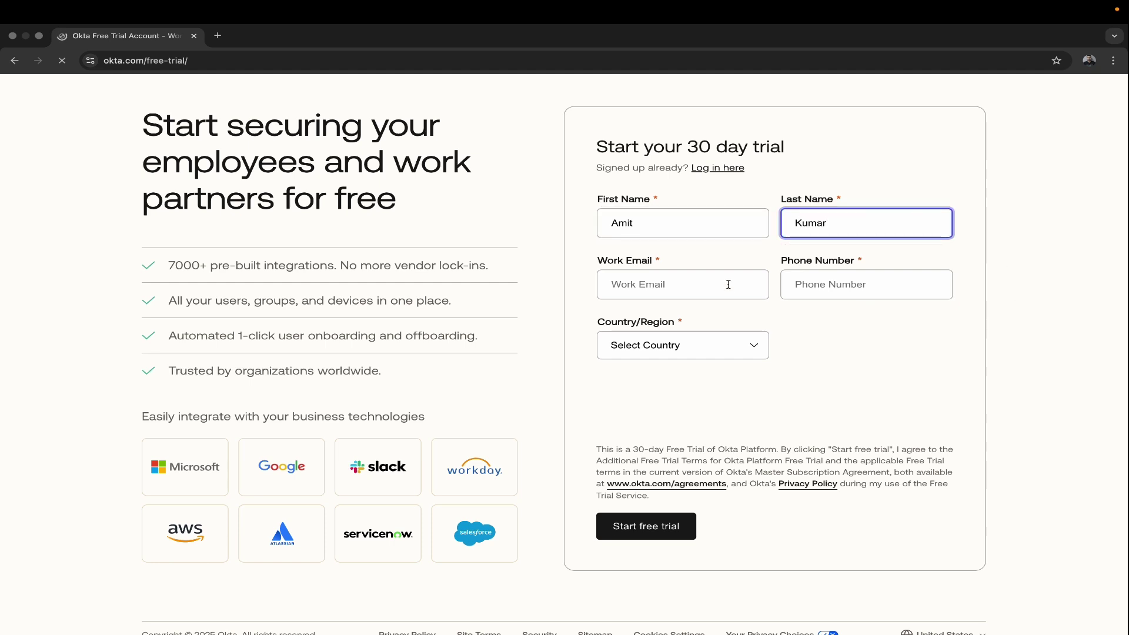
# Step: Fill in the user's work email address and phone number
pyautogui.click(663, 286)
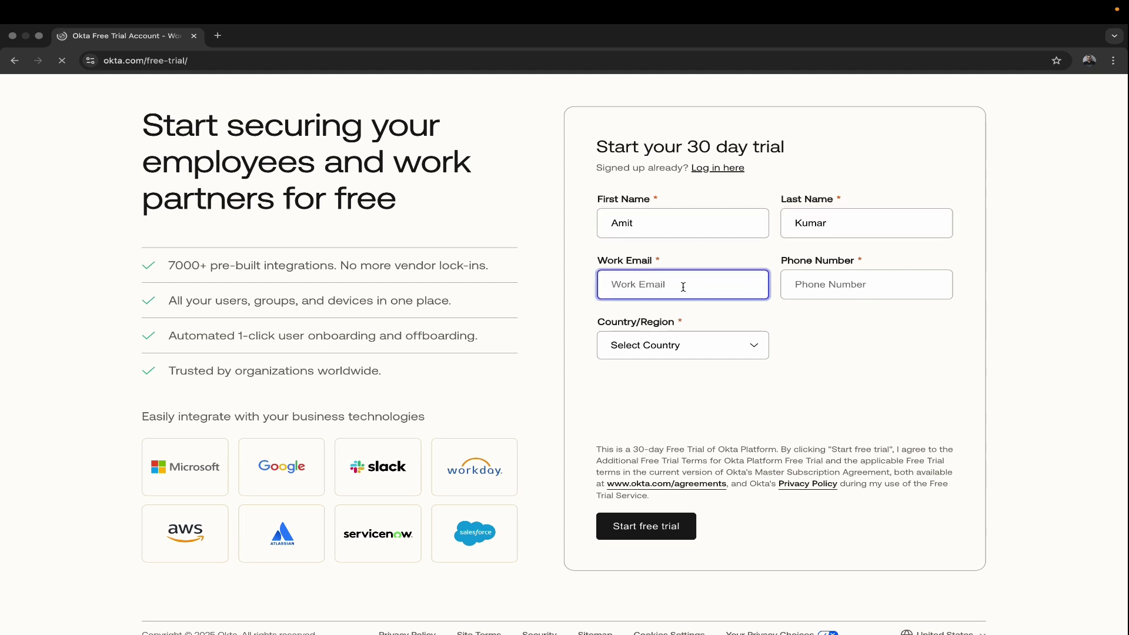
pyautogui.click(866, 288)
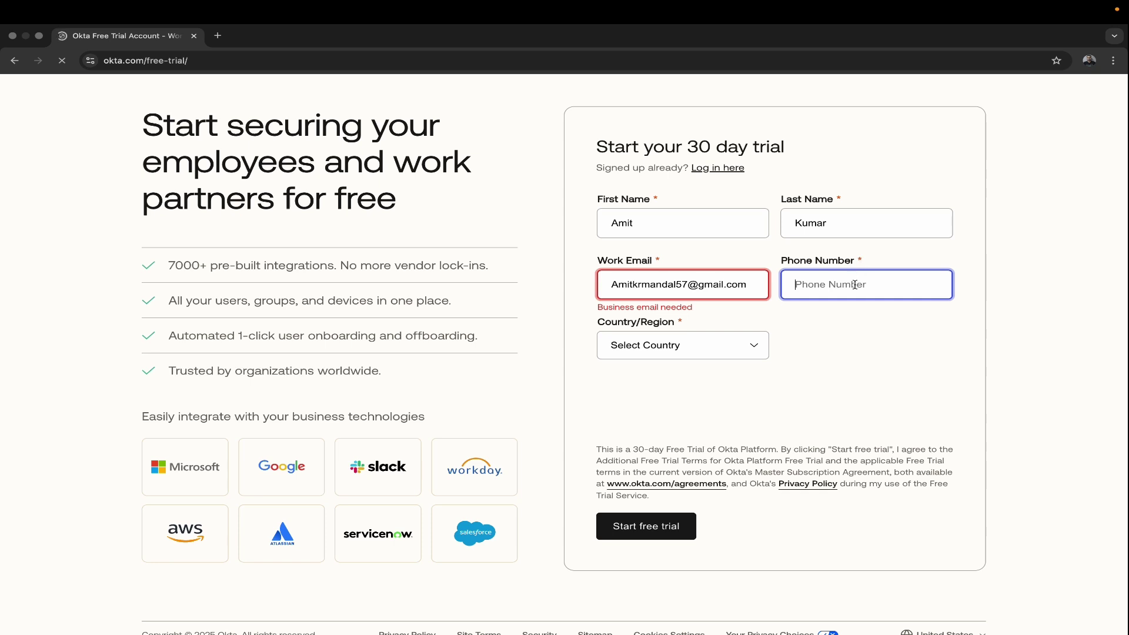
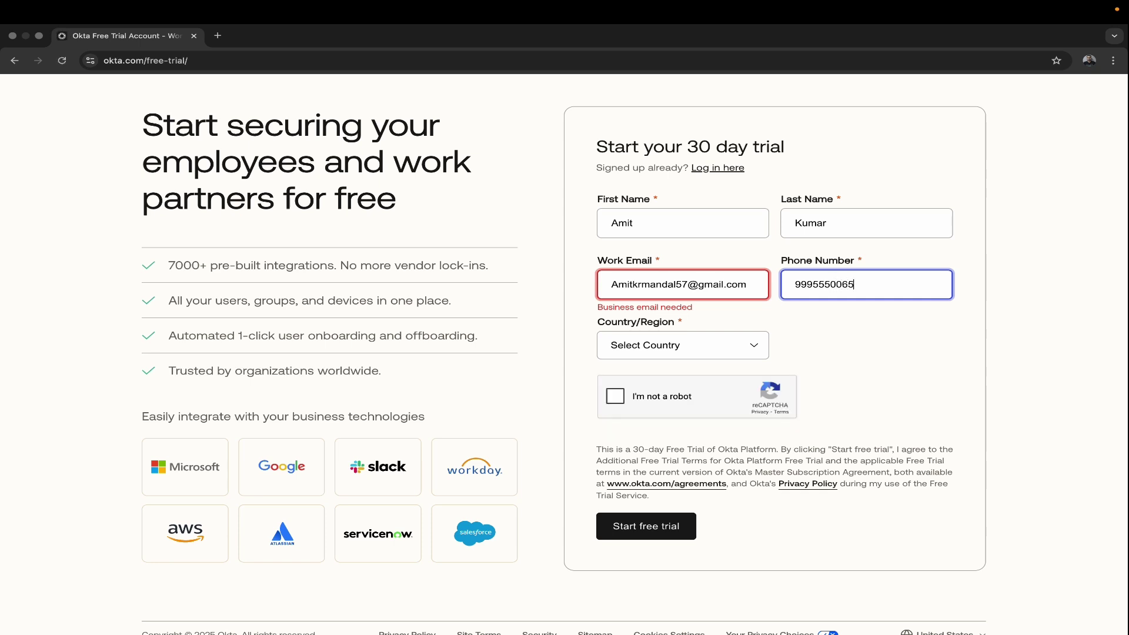
pyautogui.click(916, 382)
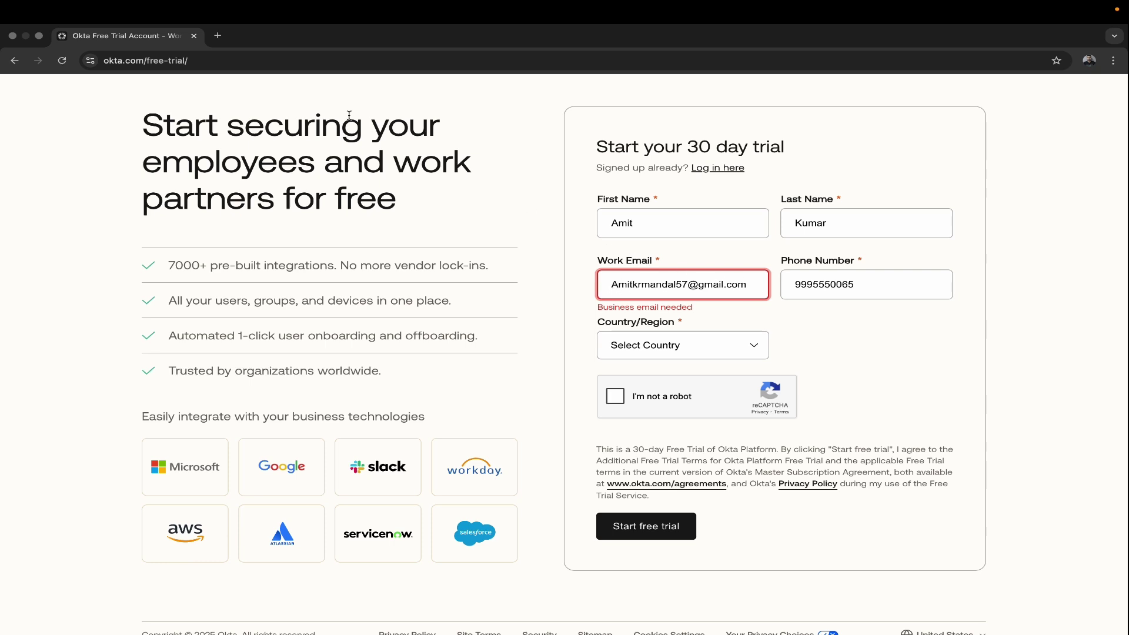
# Step: Search 'temp mail', copy a disposable address from temp-mail.org, and return to the Okta form
pyautogui.click(217, 35)
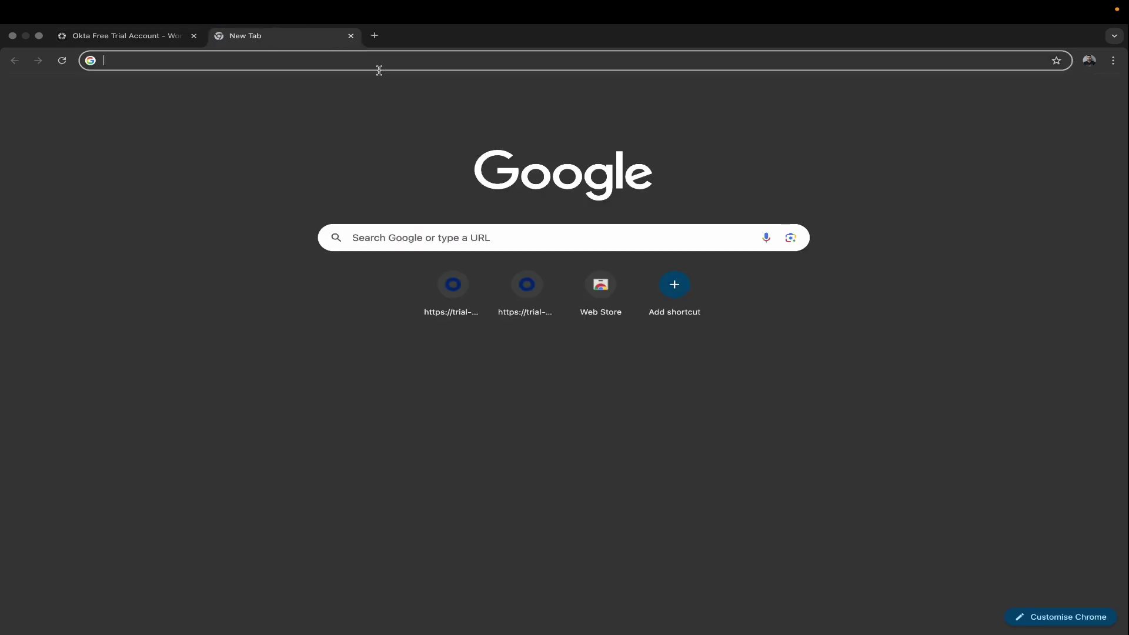
pyautogui.write('t')
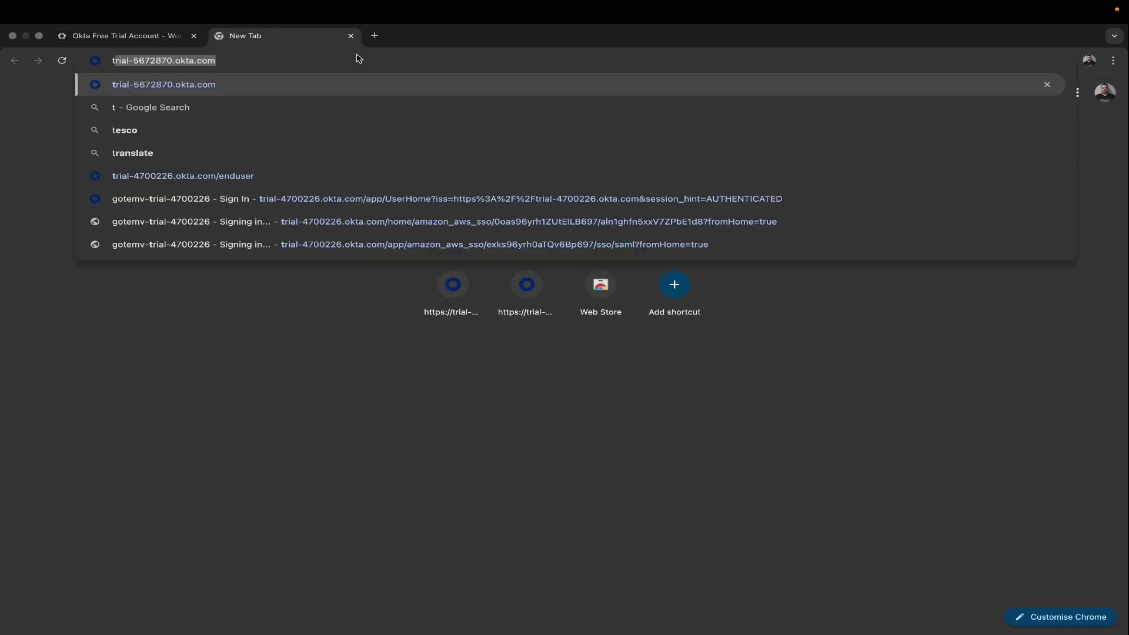
pyautogui.write('emp mail')
pyautogui.press('Return')
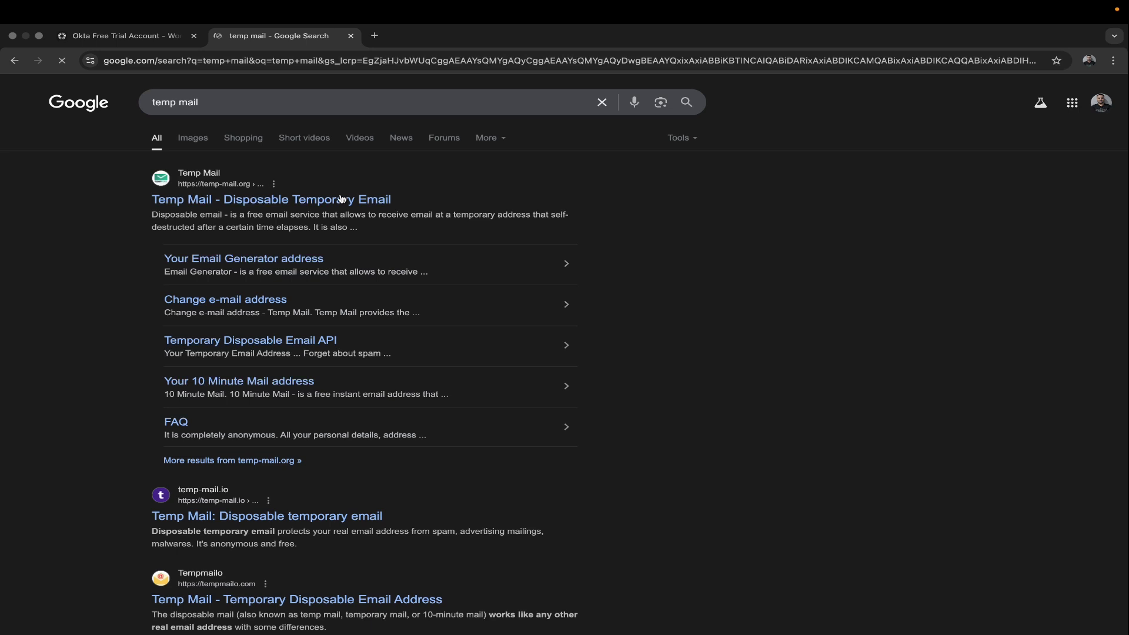
pyautogui.click(263, 201)
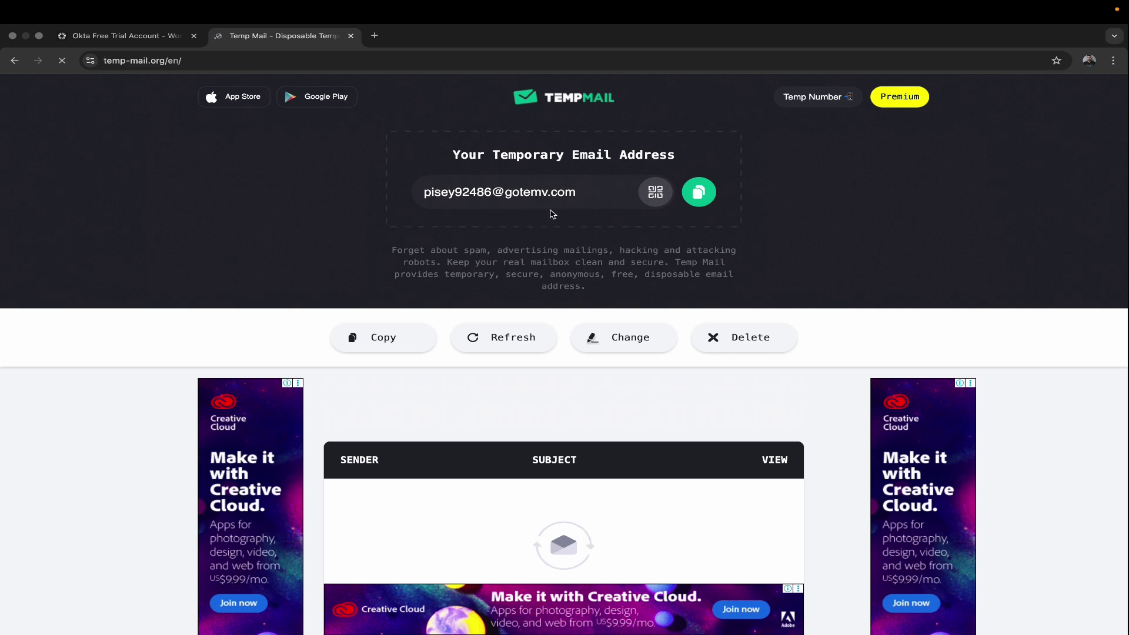
pyautogui.click(699, 192)
pyautogui.moveTo(423, 191); pyautogui.dragTo(579, 190)
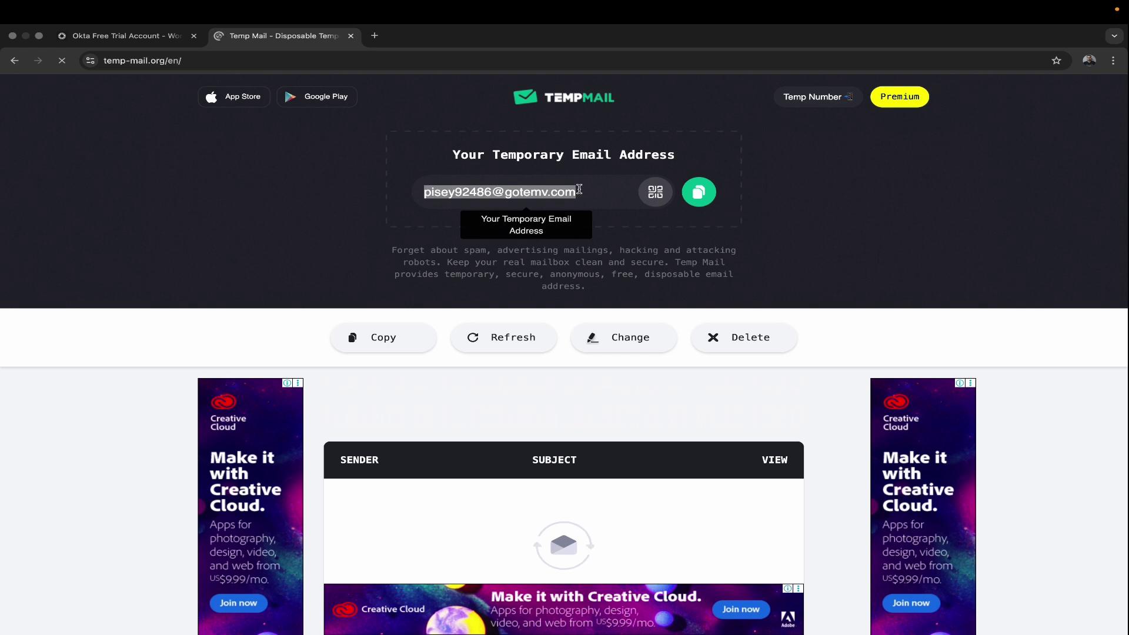
pyautogui.click(142, 40)
# Step: Replace the rejected work email with the pasted temporary address
pyautogui.click(747, 285)
pyautogui.press('BackSpace')
pyautogui.press('BackSpace')
pyautogui.press('BackSpace')
pyautogui.press('BackSpace')
pyautogui.press('BackSpace')
pyautogui.press('BackSpace')
pyautogui.press('BackSpace')
pyautogui.press('BackSpace')
pyautogui.press('BackSpace')
pyautogui.press('BackSpace')
pyautogui.press('BackSpace')
pyautogui.press('BackSpace')
pyautogui.press('BackSpace')
pyautogui.press('BackSpace')
pyautogui.press('BackSpace')
pyautogui.press('BackSpace')
pyautogui.press('BackSpace')
pyautogui.press('BackSpace')
pyautogui.press('BackSpace')
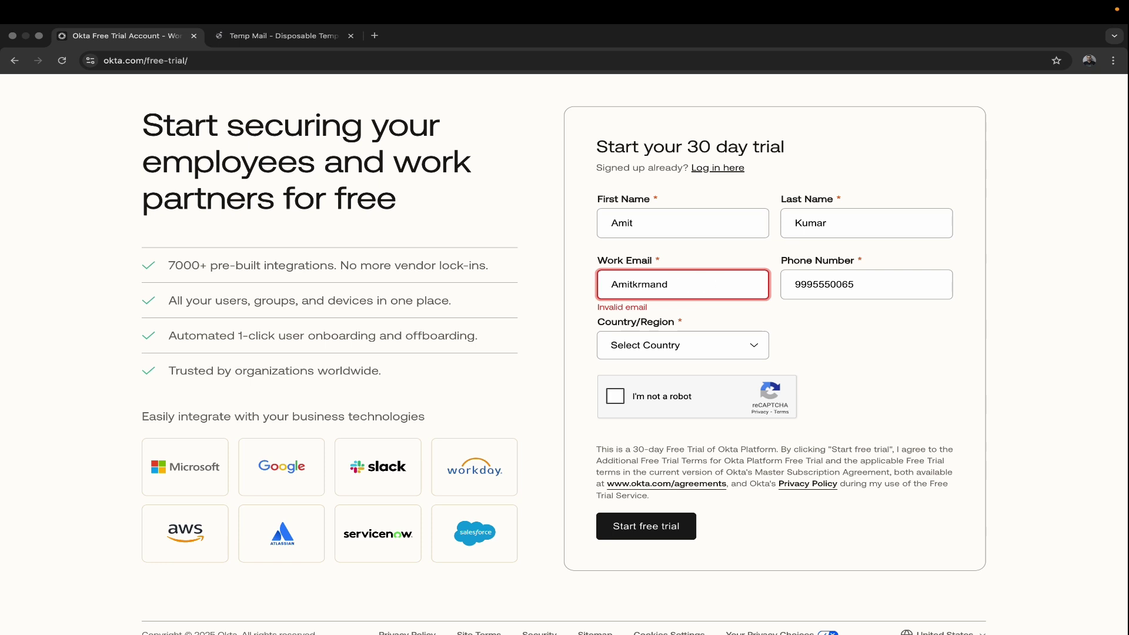
pyautogui.press('super+v')
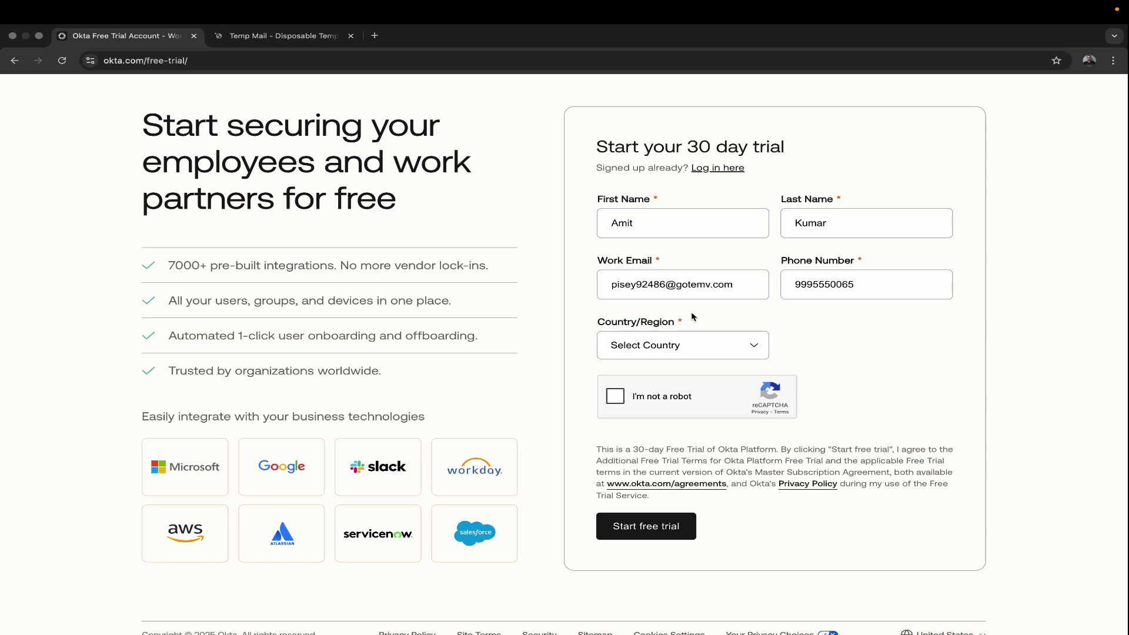
# Step: Set Country/Region to India, tick 'I'm not a robot', and submit the free trial signup
pyautogui.click(655, 353)
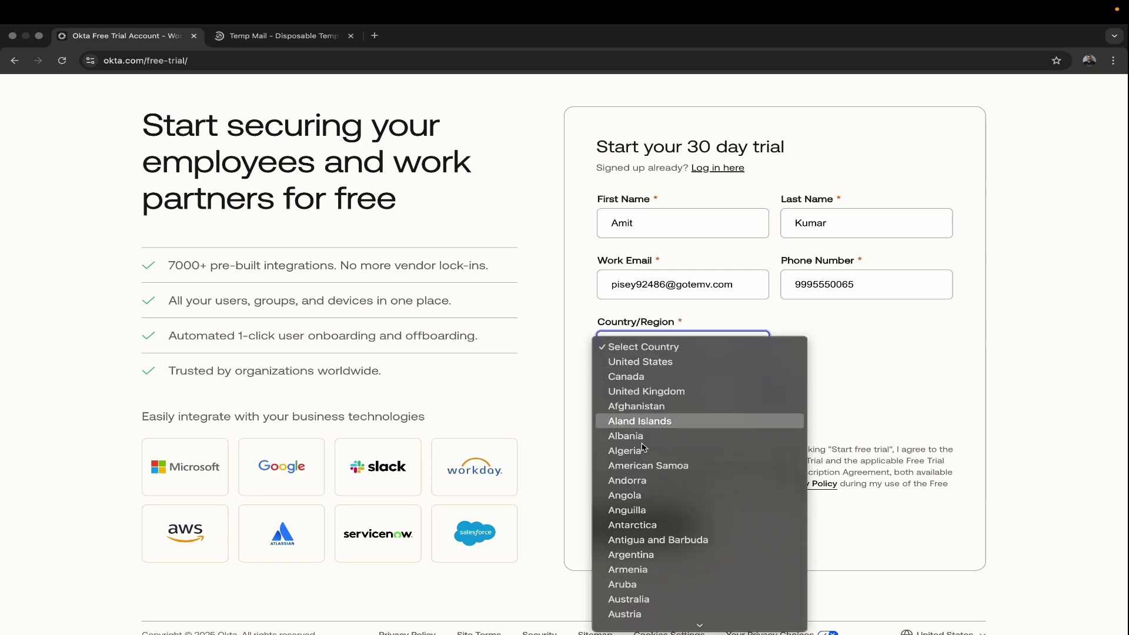
pyautogui.scroll(-10, 658, 529)
pyautogui.scroll(-12, 661, 524)
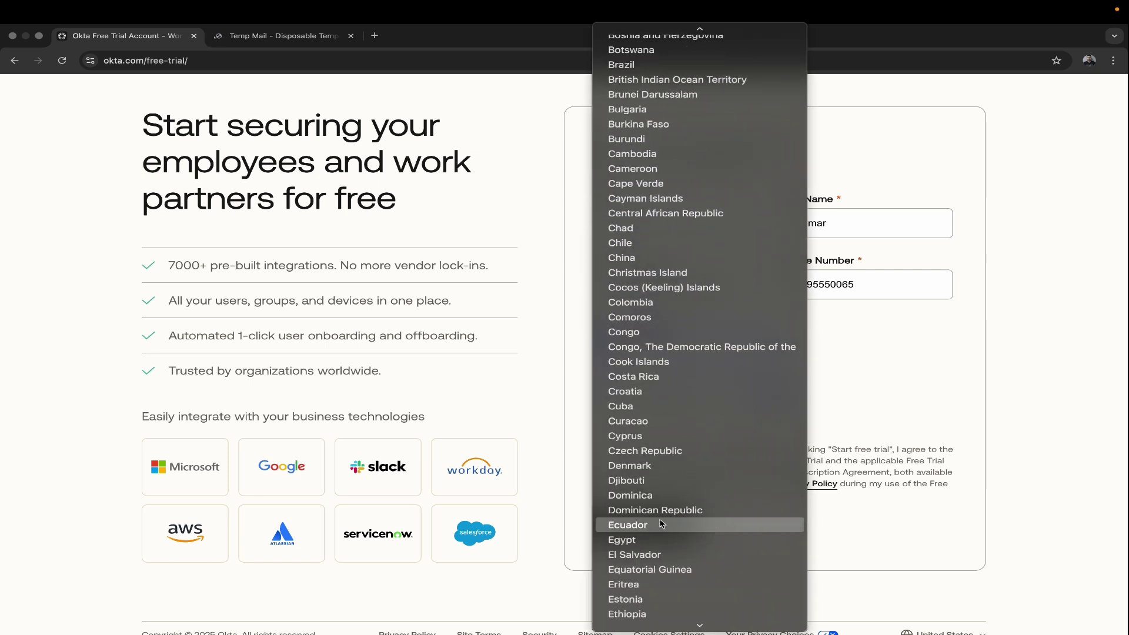
pyautogui.scroll(-5, 661, 523)
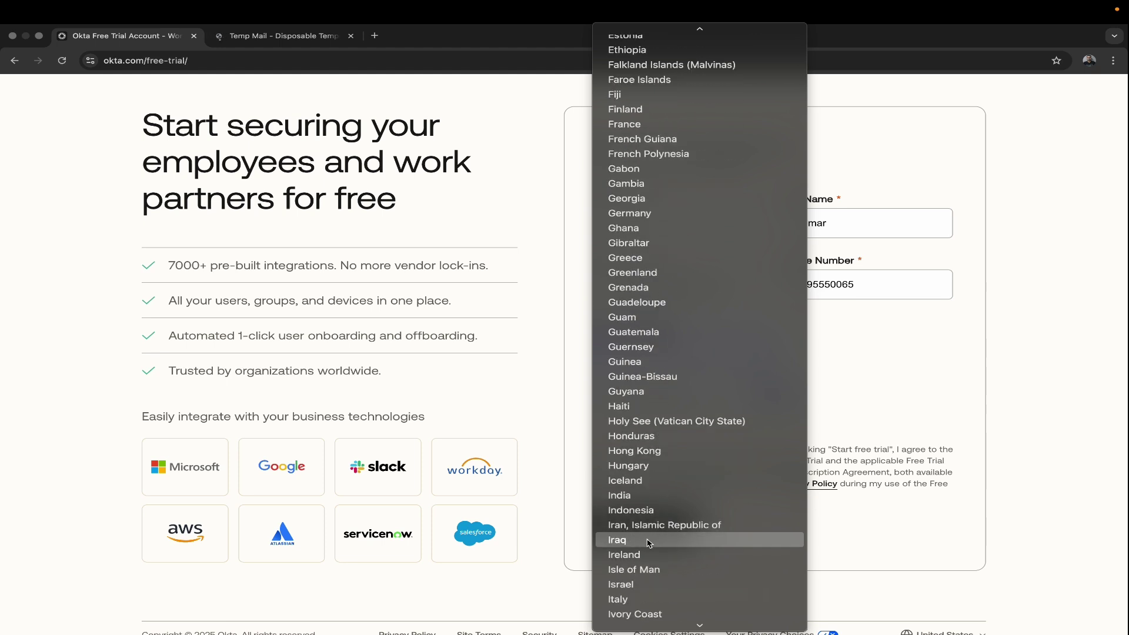
pyautogui.click(635, 497)
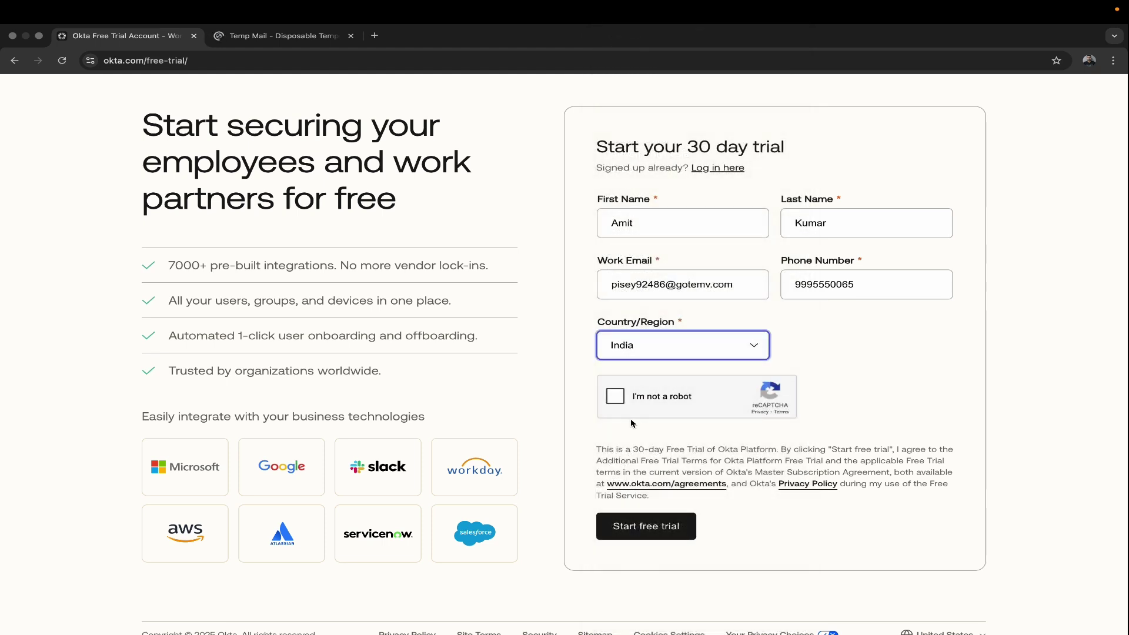
pyautogui.click(617, 397)
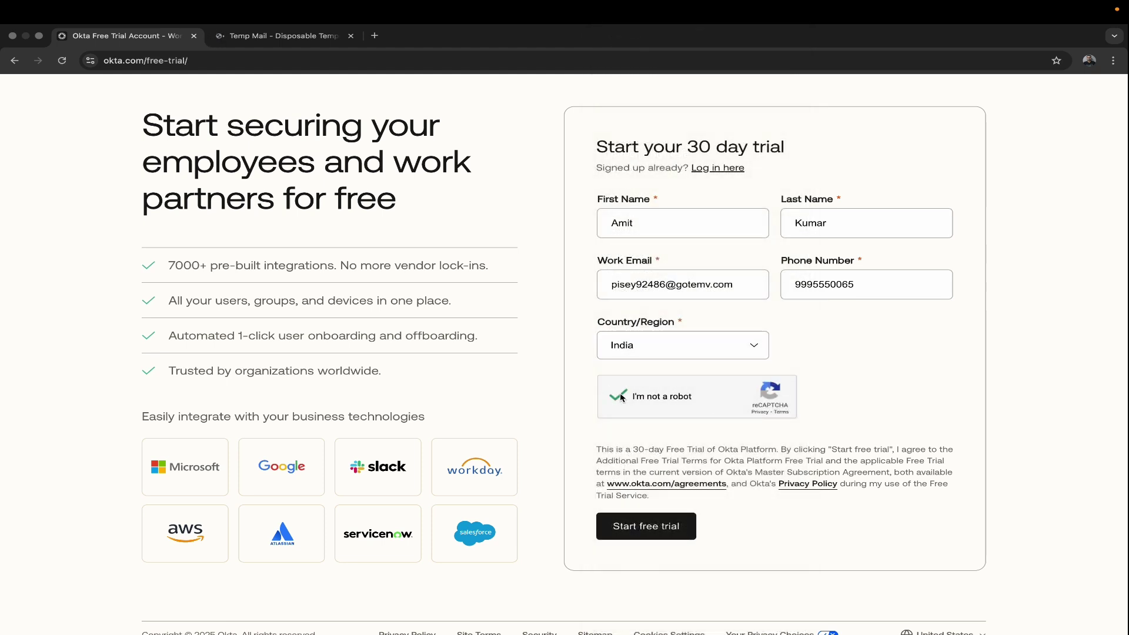
pyautogui.click(648, 529)
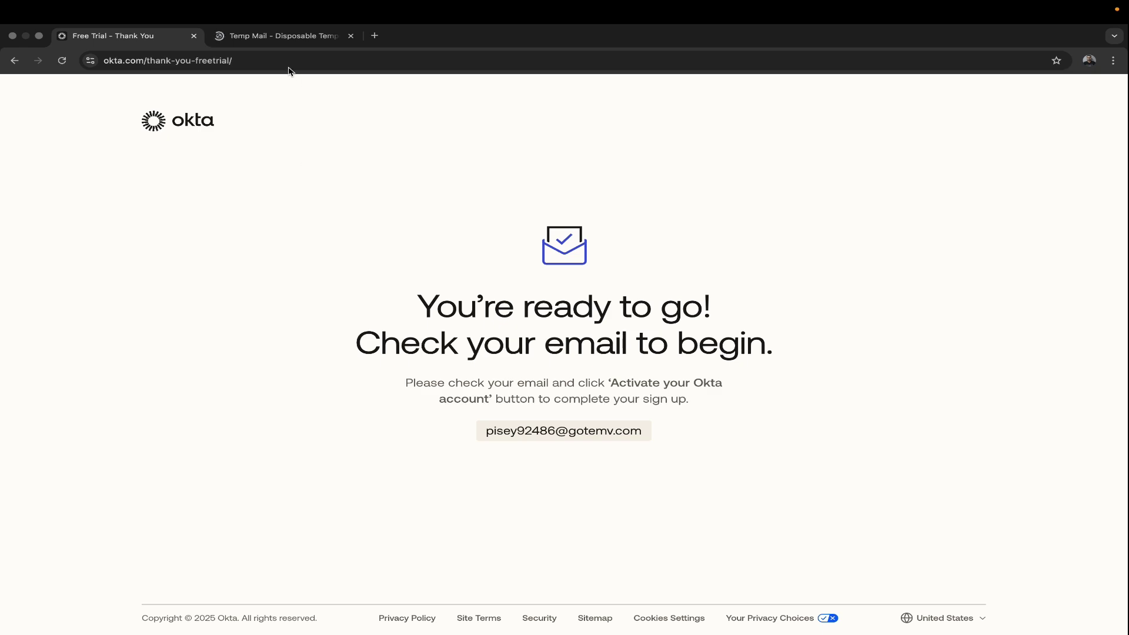
# Step: Open the Okta email in the Temp Mail inbox and click 'Activate account'
pyautogui.click(280, 36)
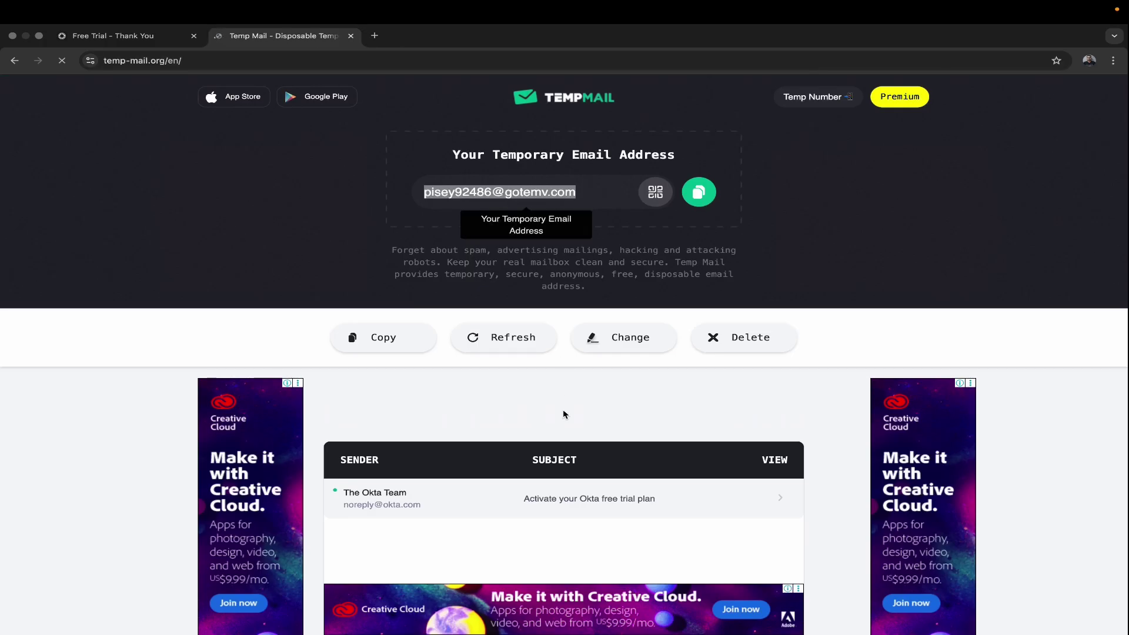
pyautogui.scroll(-1, 494, 491)
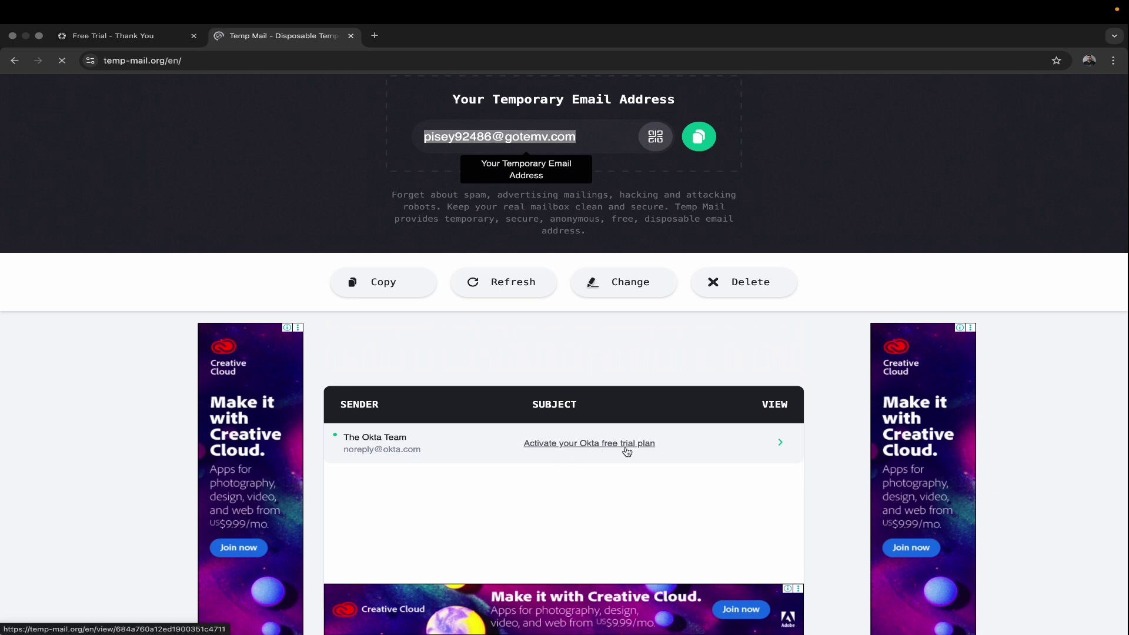
pyautogui.click(391, 442)
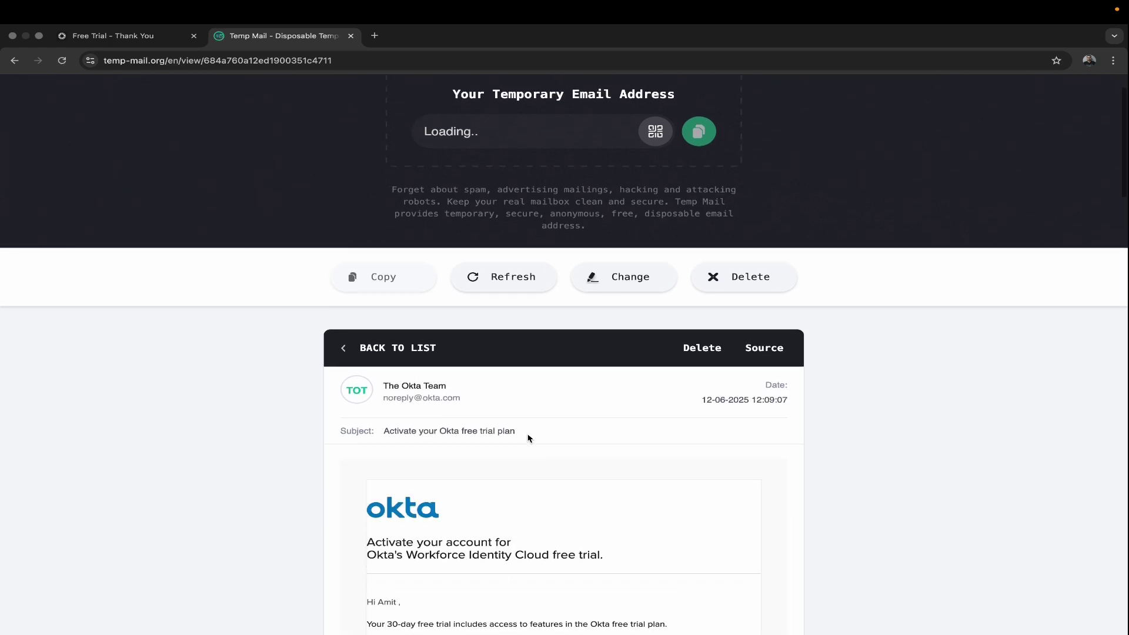
pyautogui.scroll(-2, 527, 437)
pyautogui.scroll(-4, 528, 435)
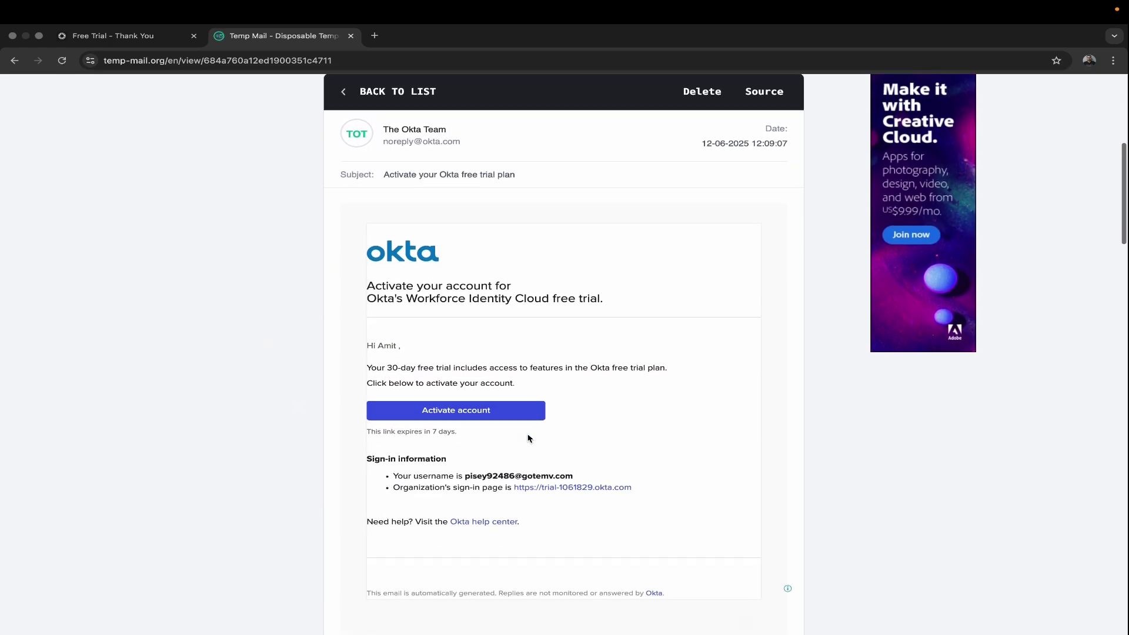
pyautogui.click(483, 404)
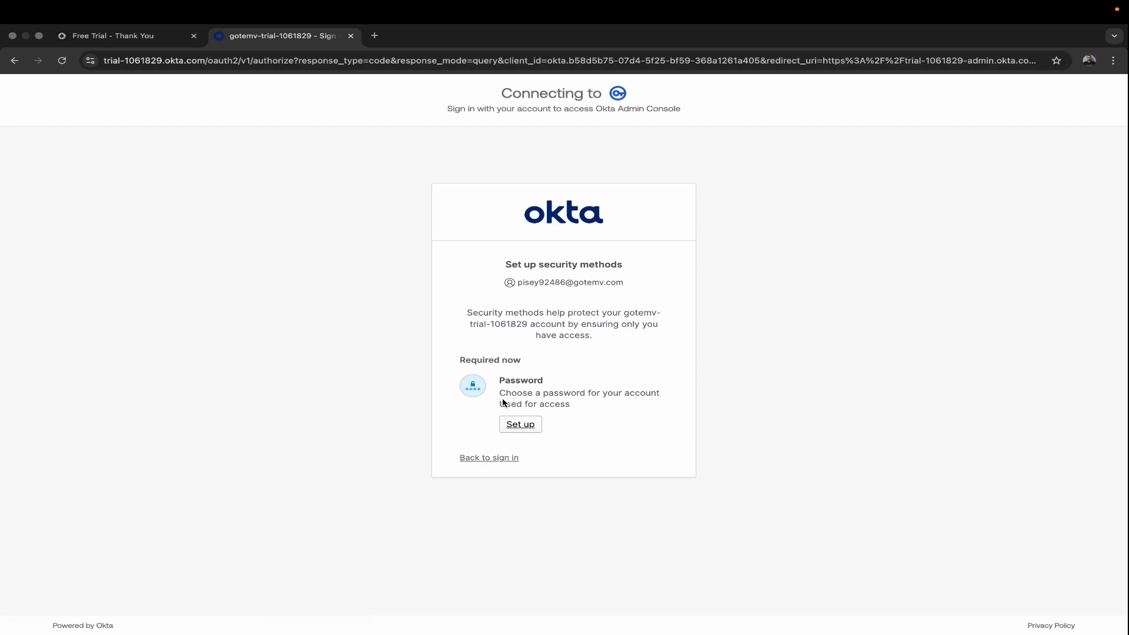
# Step: Set up the Password method, entering and confirming the new password, and submit it
pyautogui.click(527, 428)
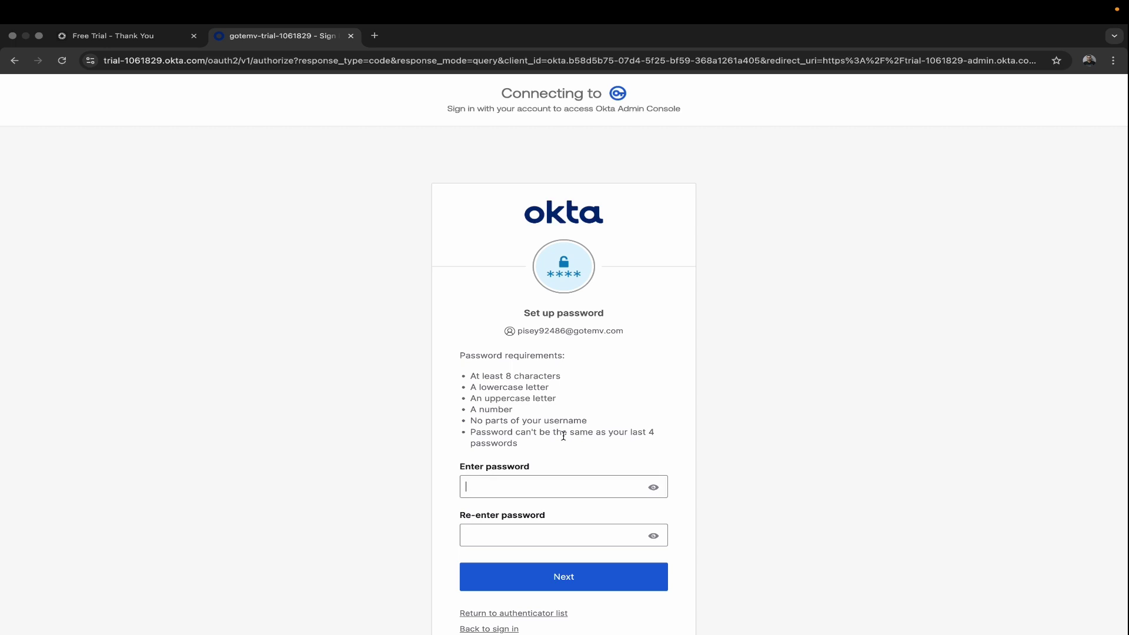
pyautogui.scroll(-2, 559, 465)
pyautogui.write('••')
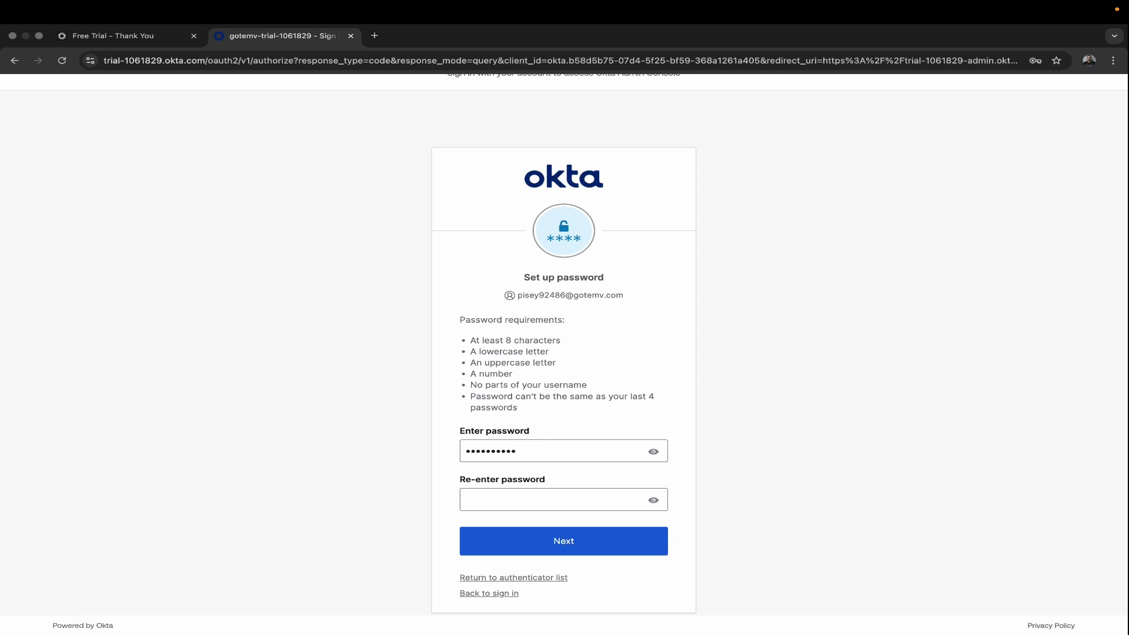
pyautogui.click(588, 500)
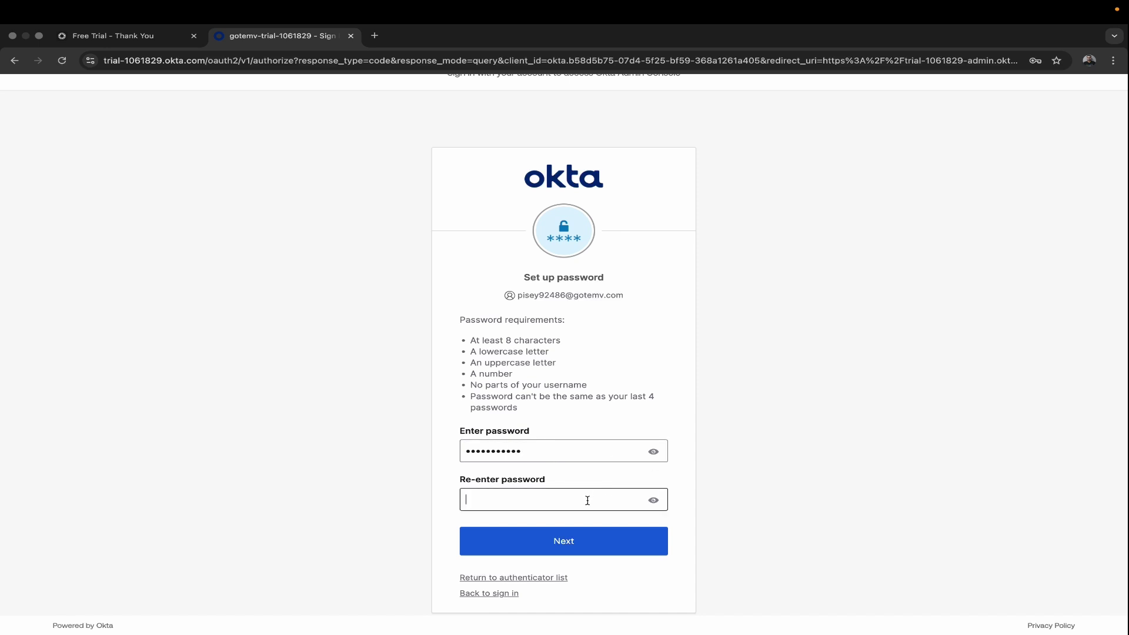
pyautogui.click(653, 453)
pyautogui.click(654, 454)
pyautogui.click(620, 501)
pyautogui.write('****')
pyautogui.click(569, 540)
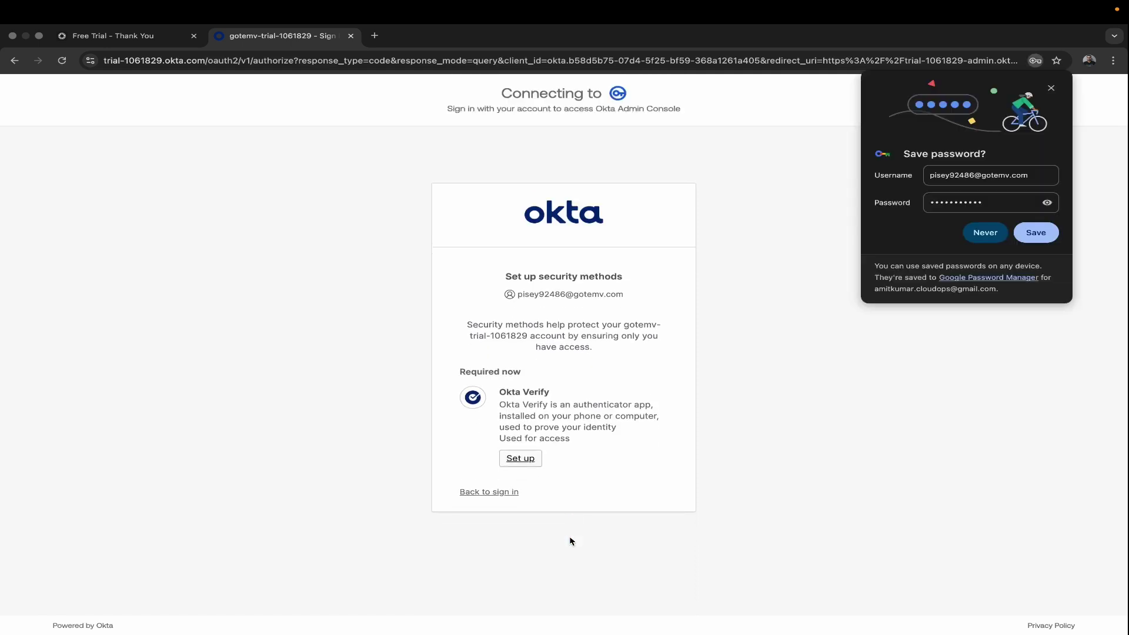
# Step: Decline Chrome's offer to save the new Okta password
pyautogui.click(986, 232)
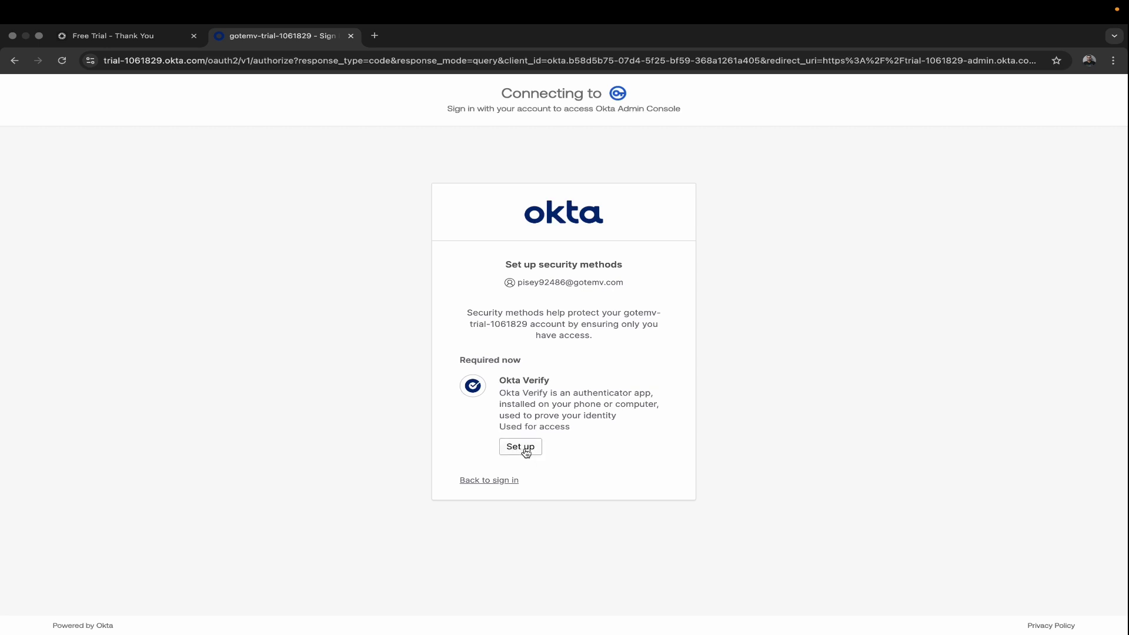
pyautogui.moveTo(81, 617)
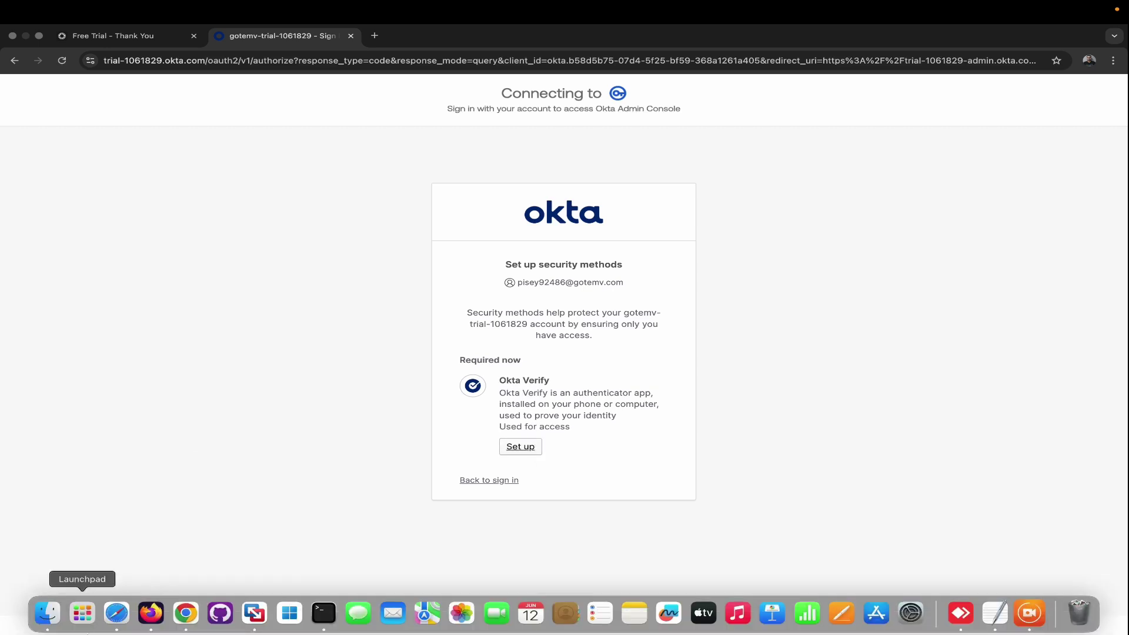
pyautogui.click(82, 615)
pyautogui.hscroll(3, 797, 335)
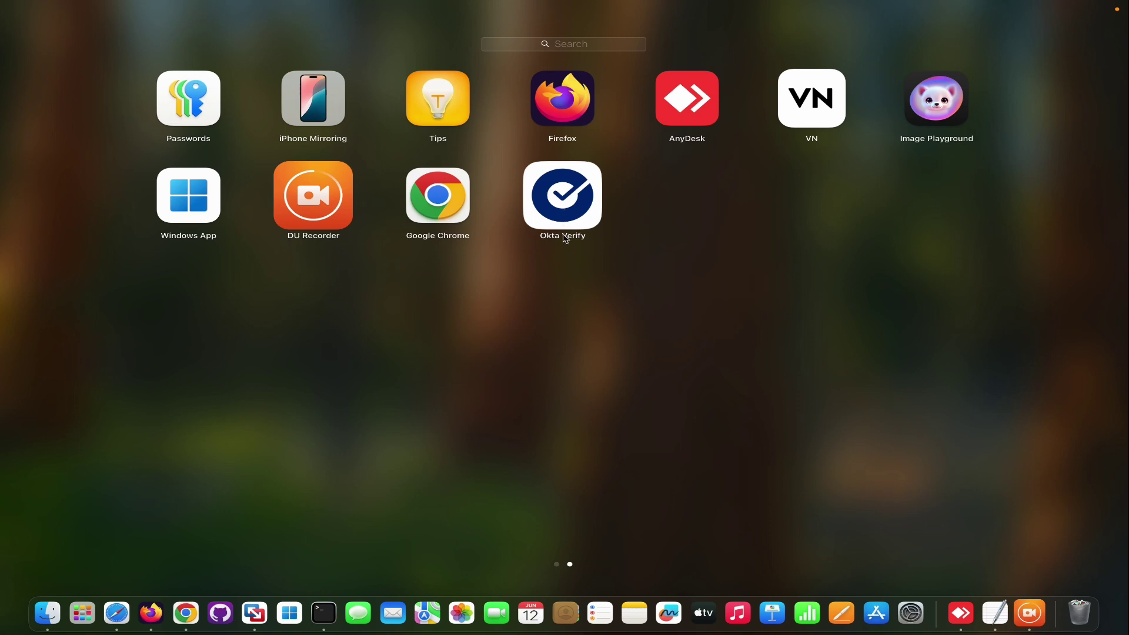
pyautogui.hscroll(-3, 547, 280)
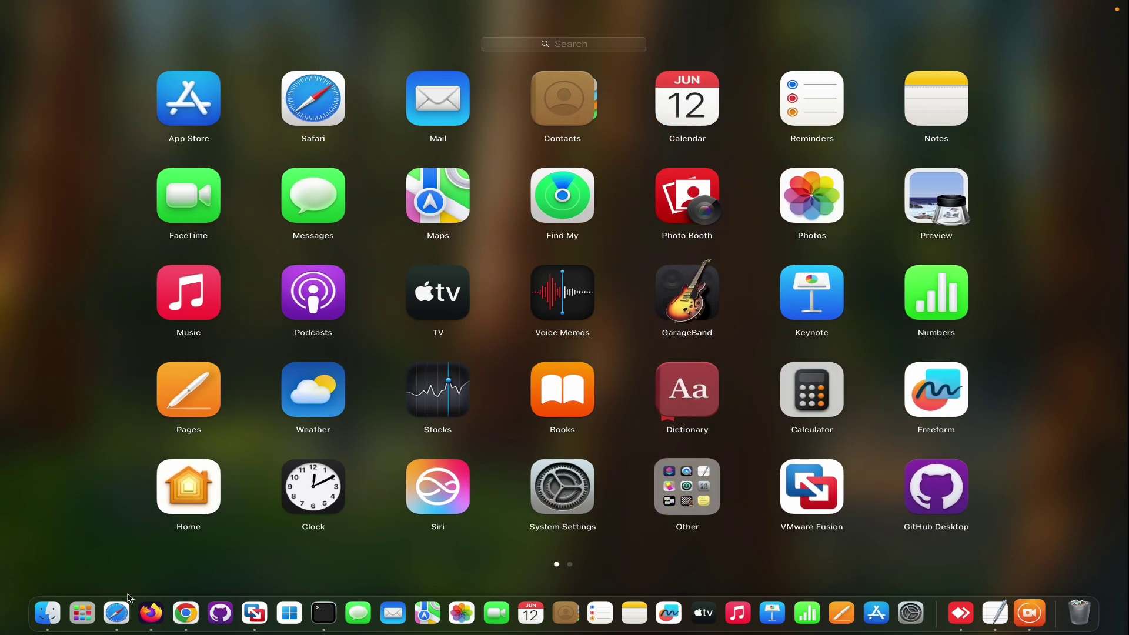
pyautogui.click(153, 624)
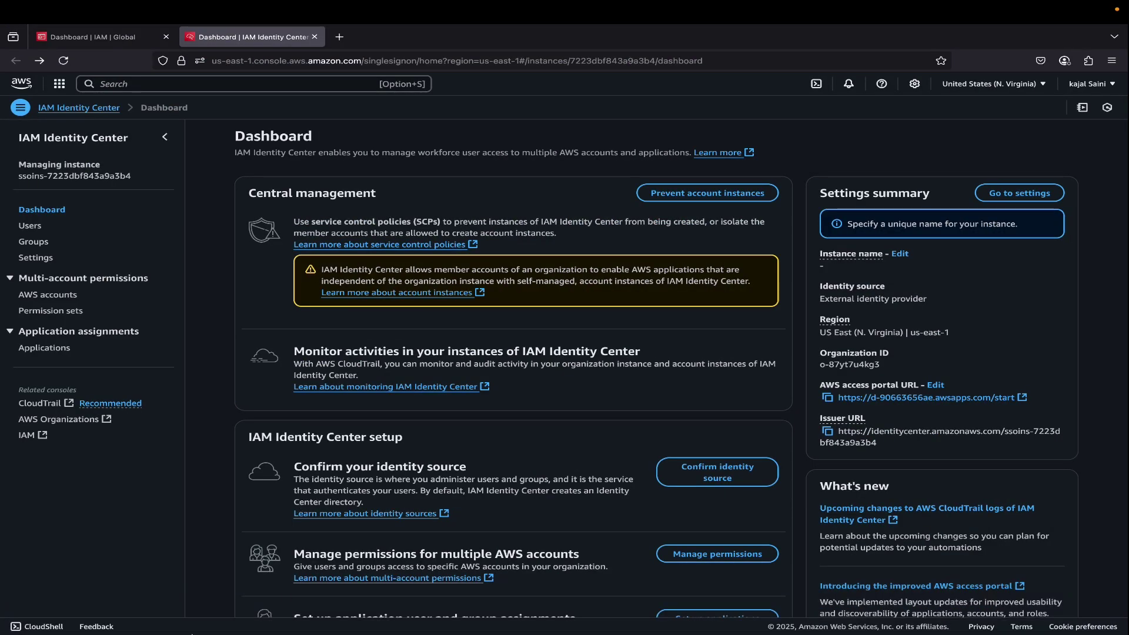
pyautogui.click(187, 614)
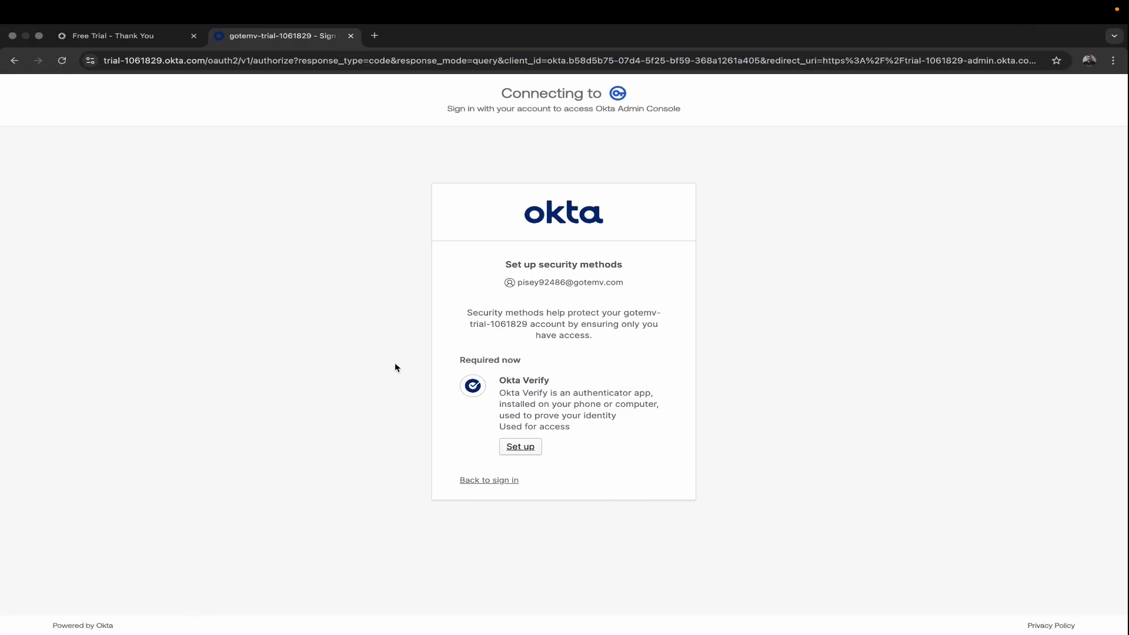
# Step: Begin Okta Verify setup and cancel the browser prompt to open the desktop app
pyautogui.click(531, 450)
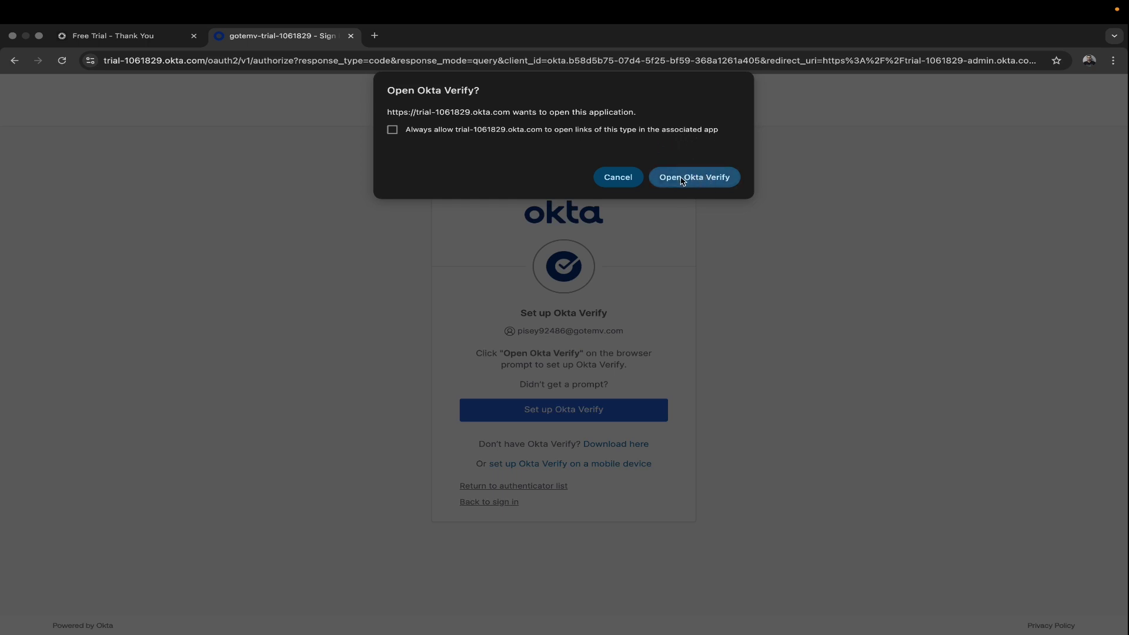
pyautogui.click(615, 176)
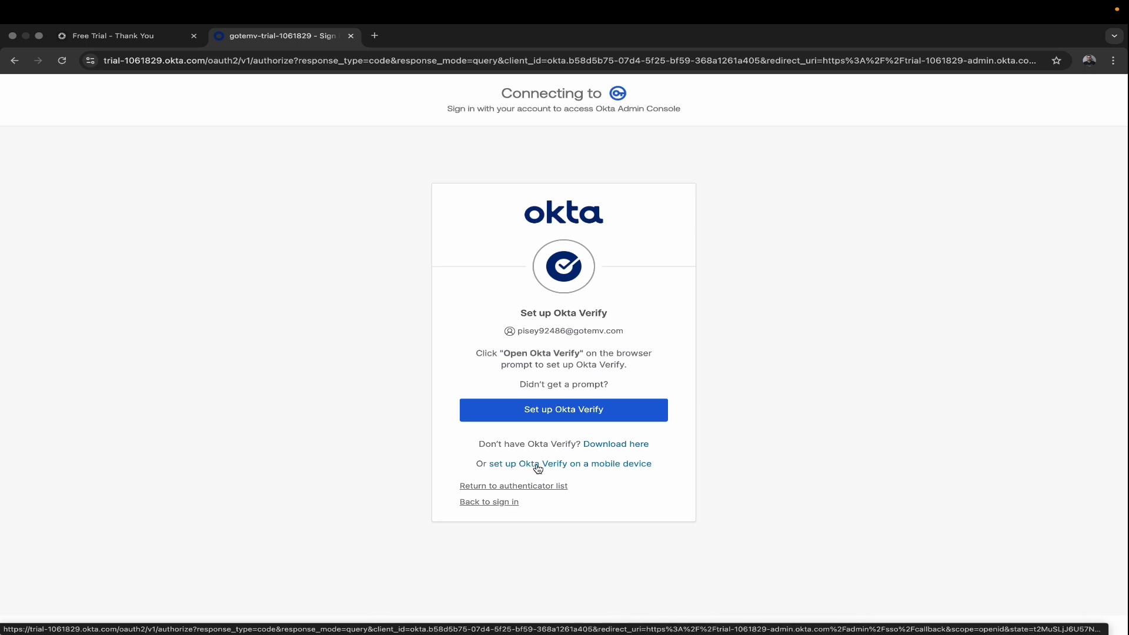
# Step: Switch to enrolling Okta Verify on a mobile device via QR code
pyautogui.click(580, 467)
pyautogui.scroll(-1, 637, 433)
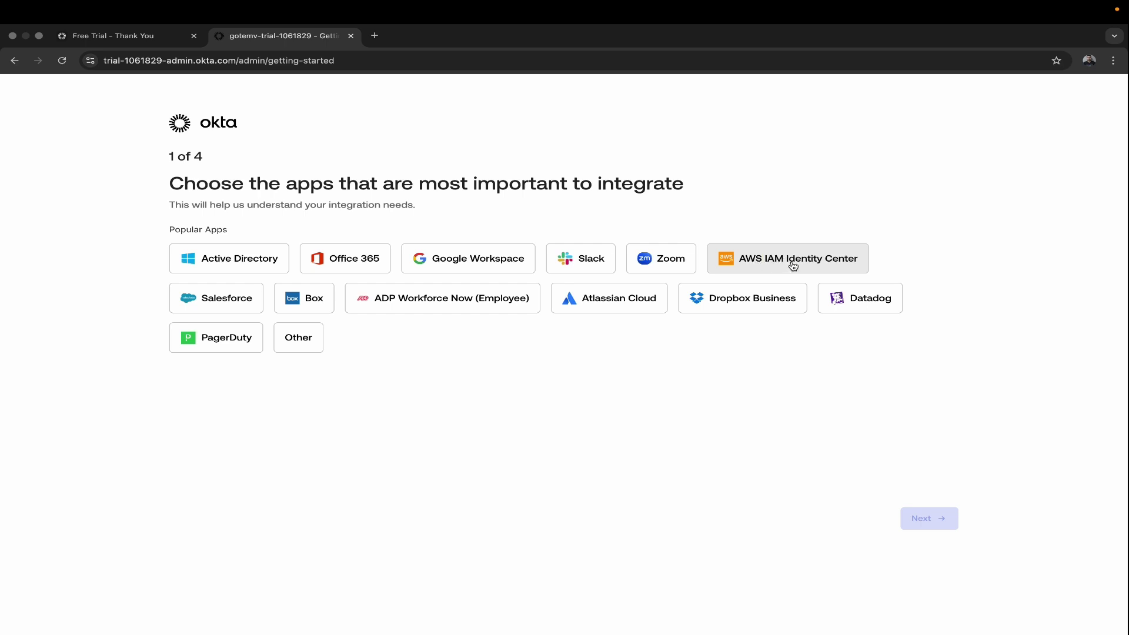
# Step: Pick AWS IAM Identity Center as the key app and 'Import from csv or xls file' for users
pyautogui.click(816, 262)
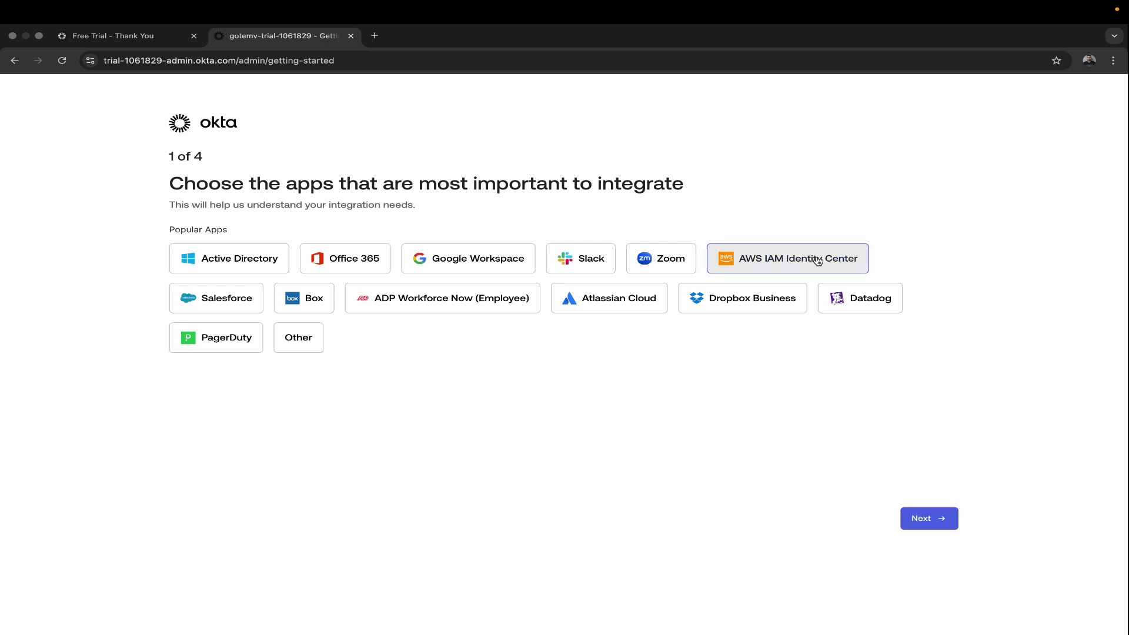
pyautogui.click(924, 520)
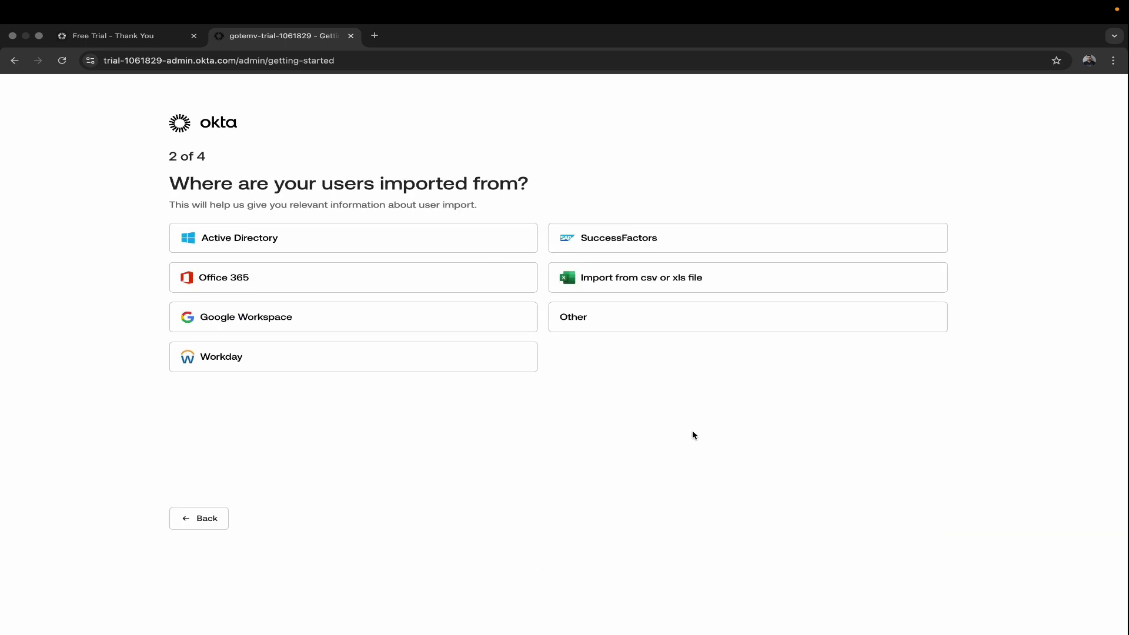
pyautogui.click(628, 280)
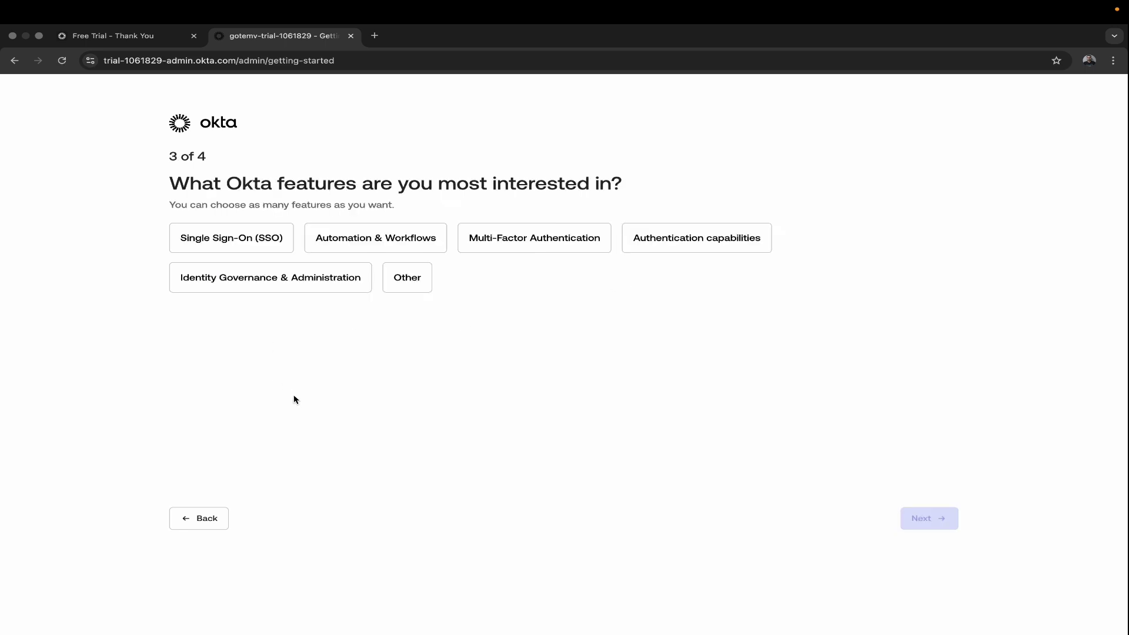
# Step: Select Single Sign-On (SSO) as the feature and begin entering 'testing' as the challenge
pyautogui.click(240, 245)
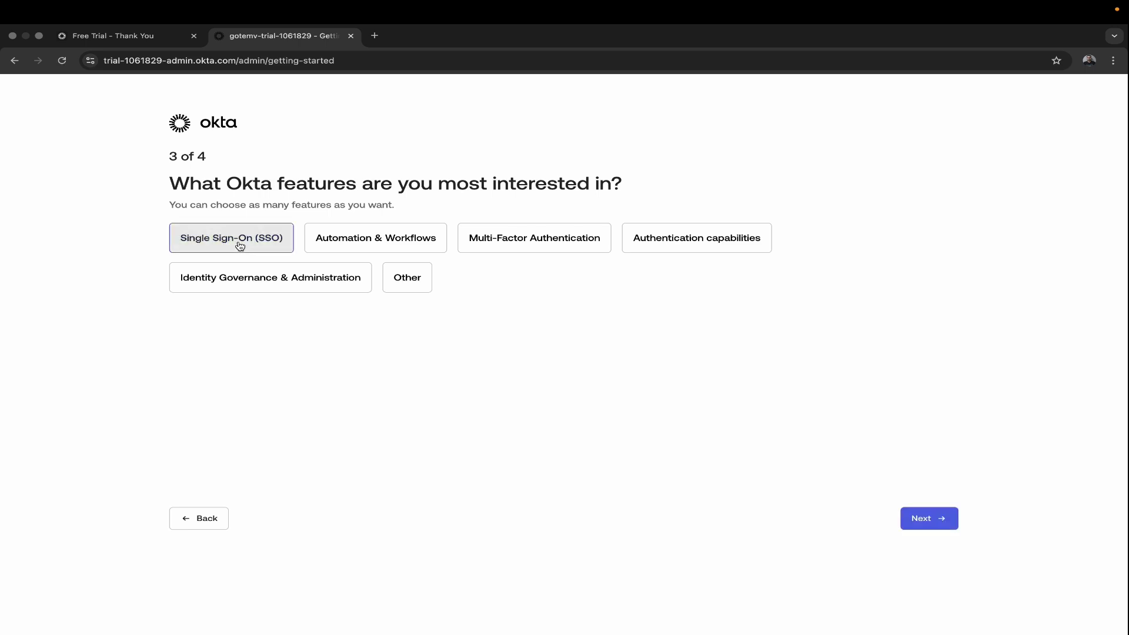
pyautogui.click(936, 523)
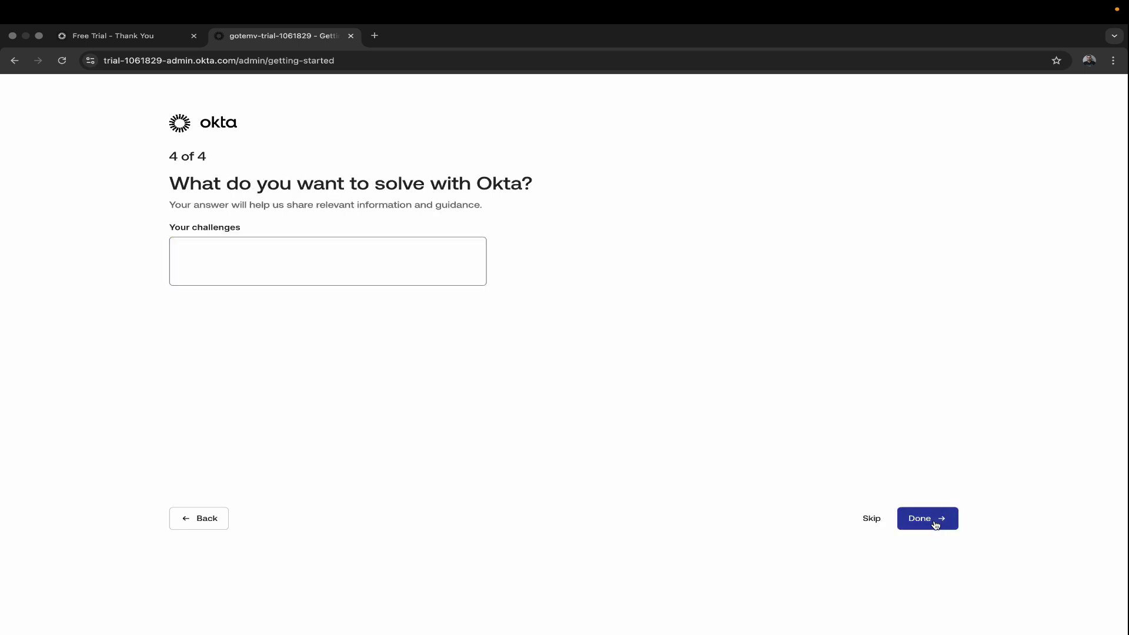
pyautogui.click(261, 262)
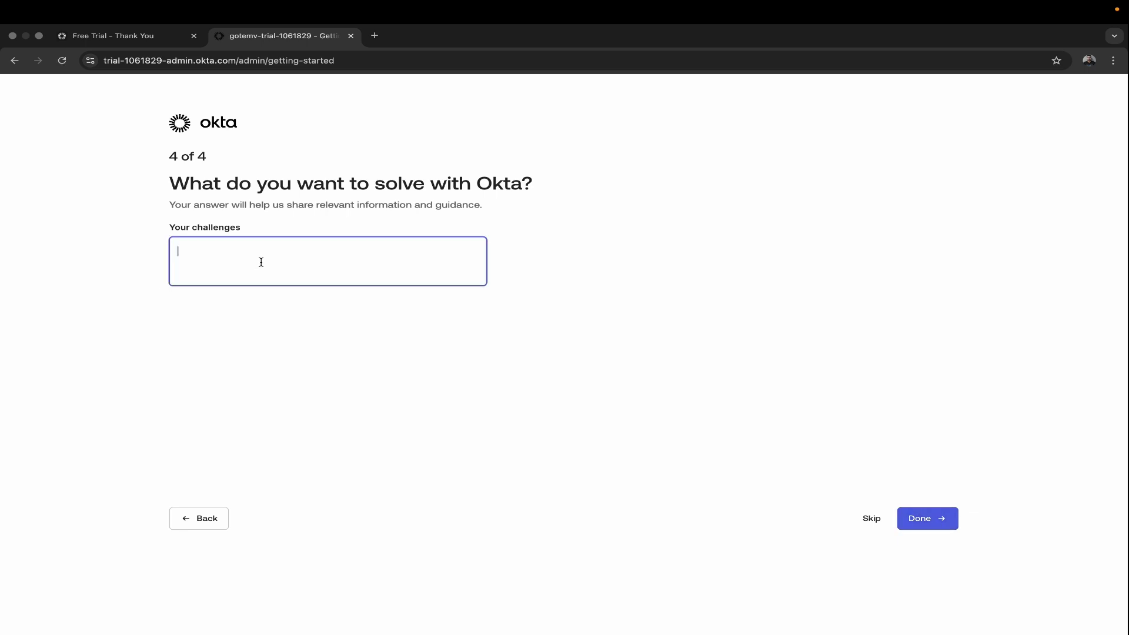
pyautogui.write('testing')
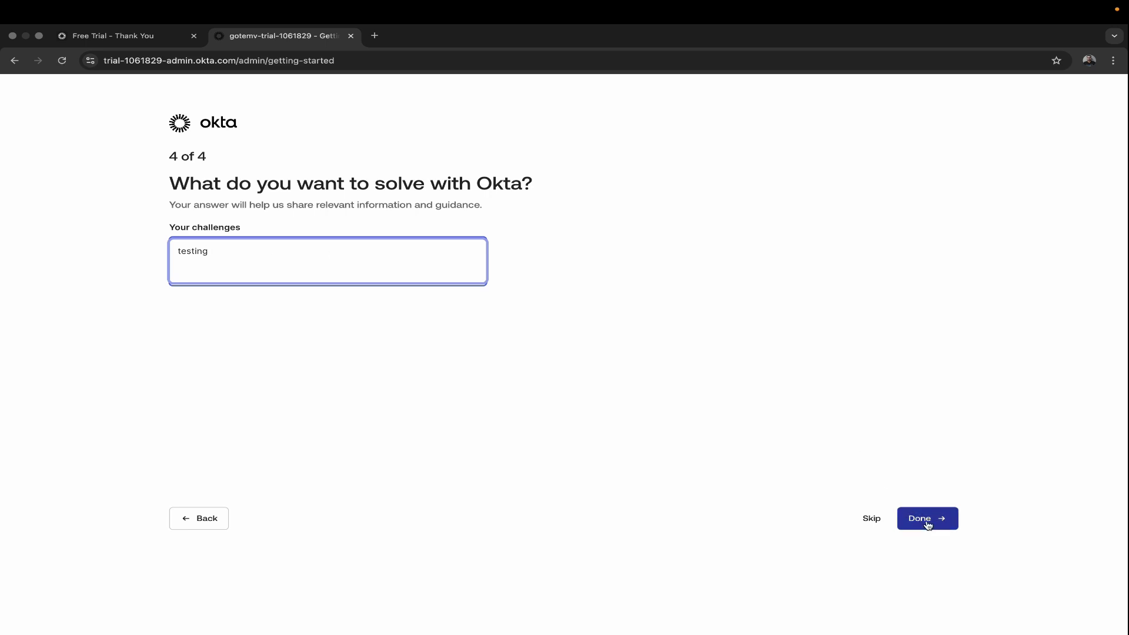
# Step: Submit the questionnaire with Done, then look over the Getting started page and account menu
pyautogui.click(928, 524)
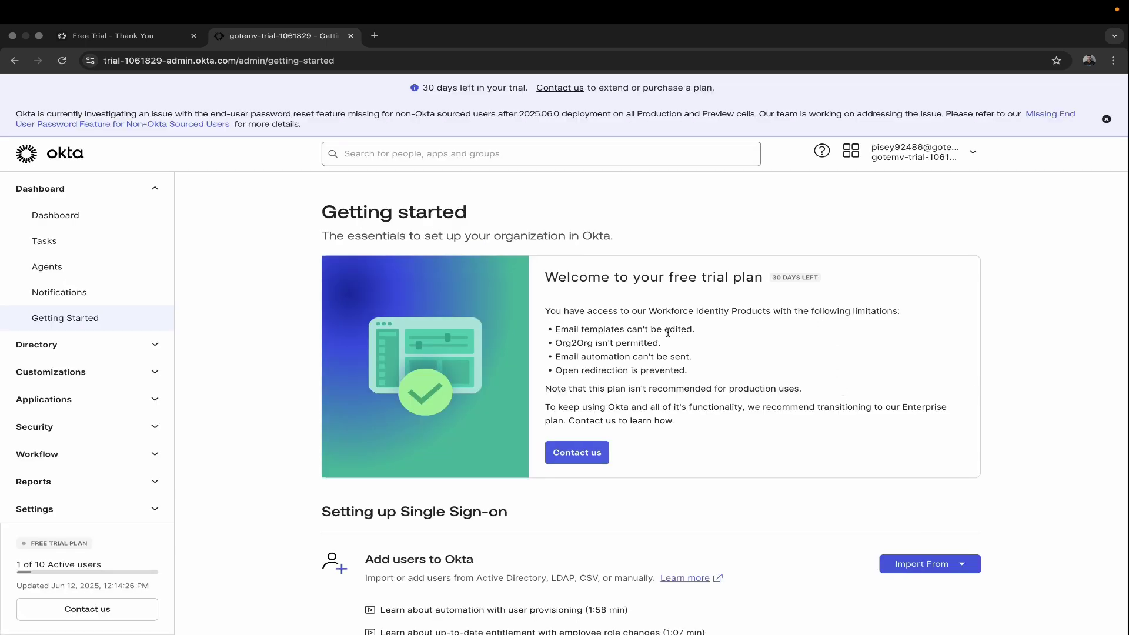
pyautogui.scroll(-8, 696, 399)
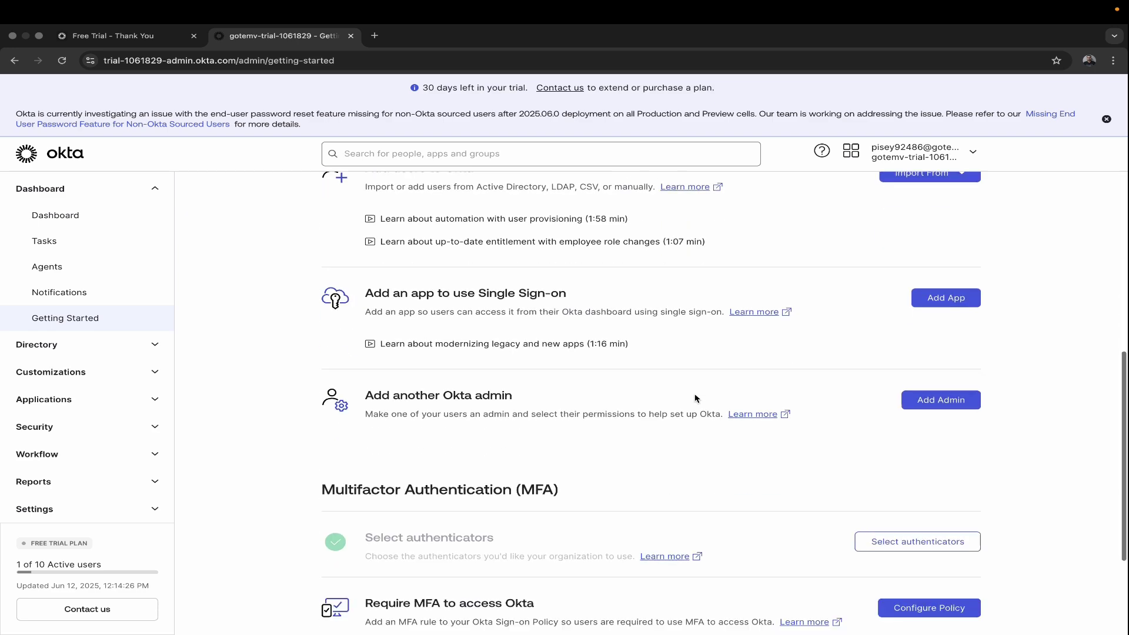
pyautogui.scroll(10, 695, 398)
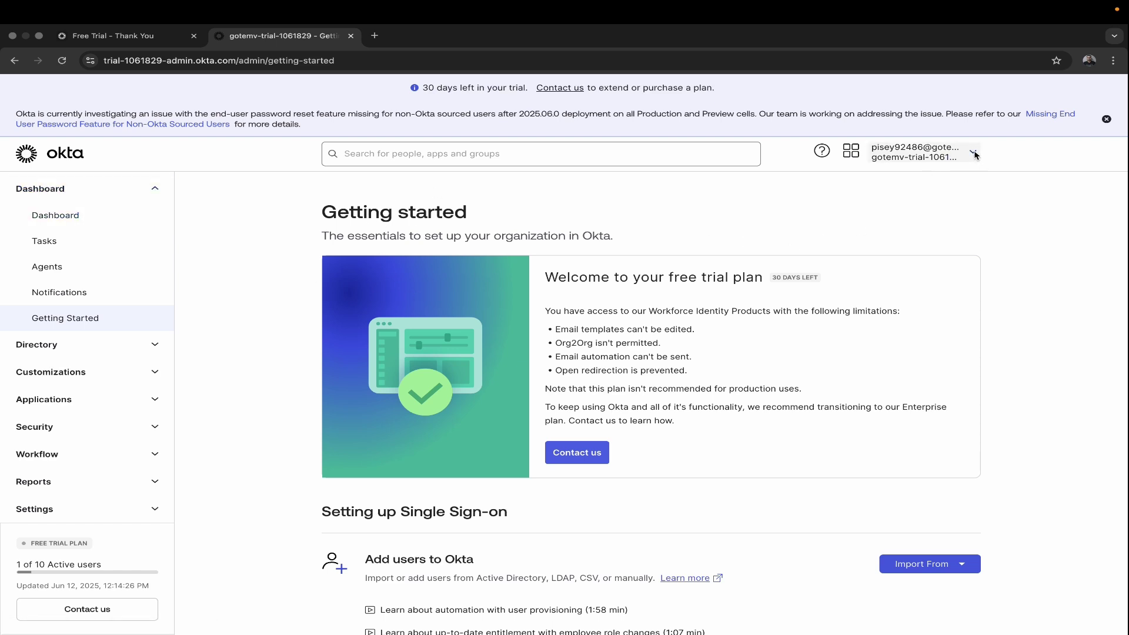
pyautogui.click(973, 154)
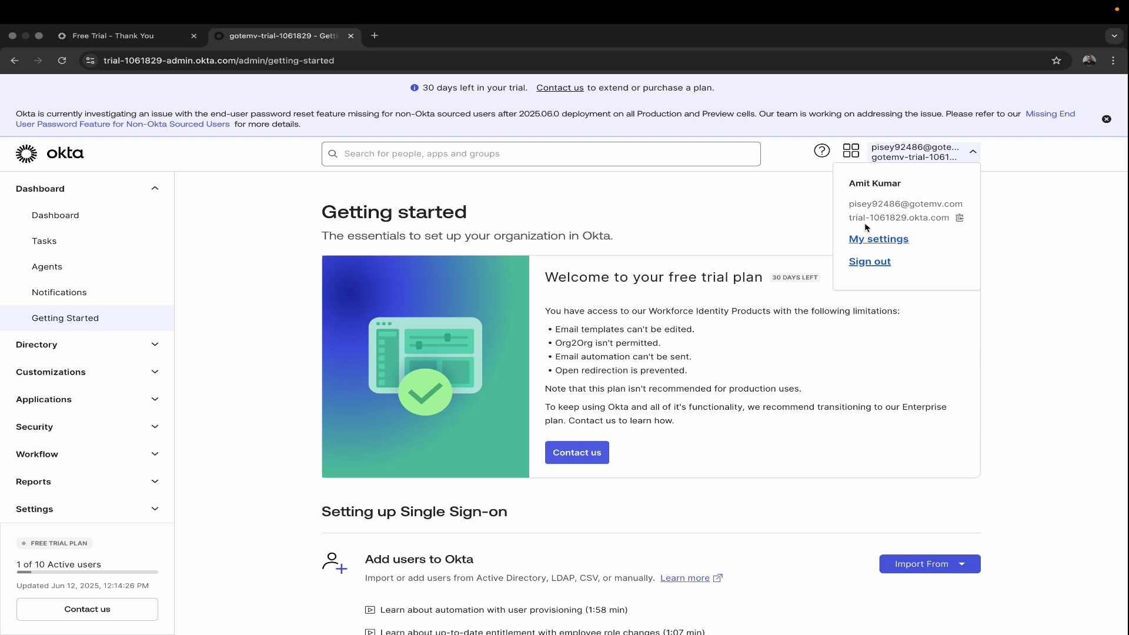
pyautogui.click(1028, 317)
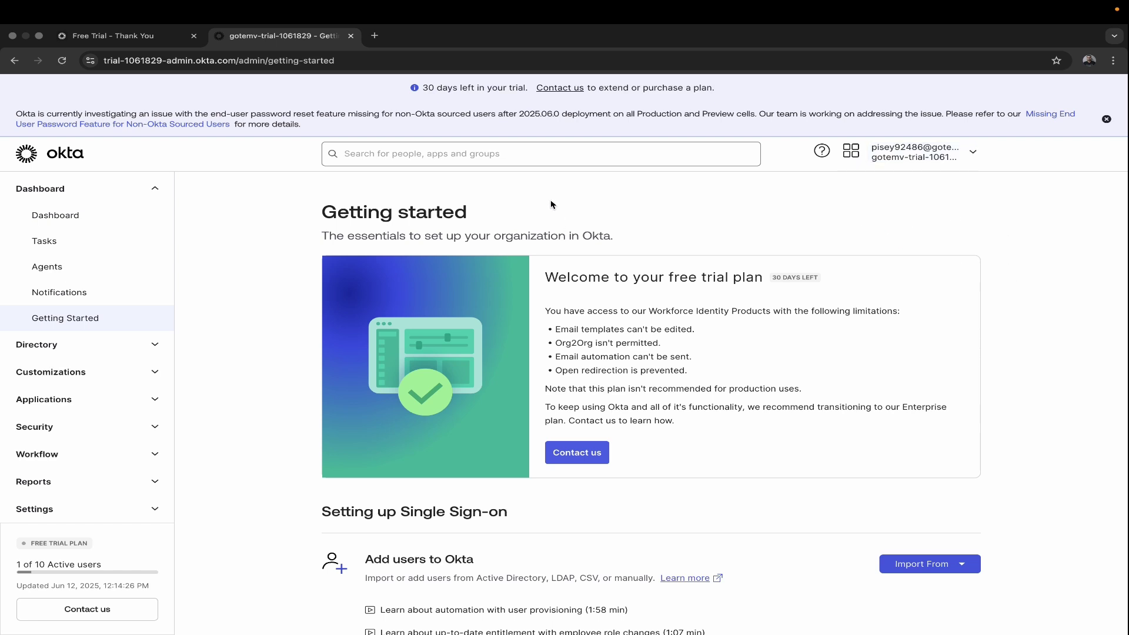
pyautogui.scroll(-2, 553, 205)
pyautogui.scroll(2, 209, 325)
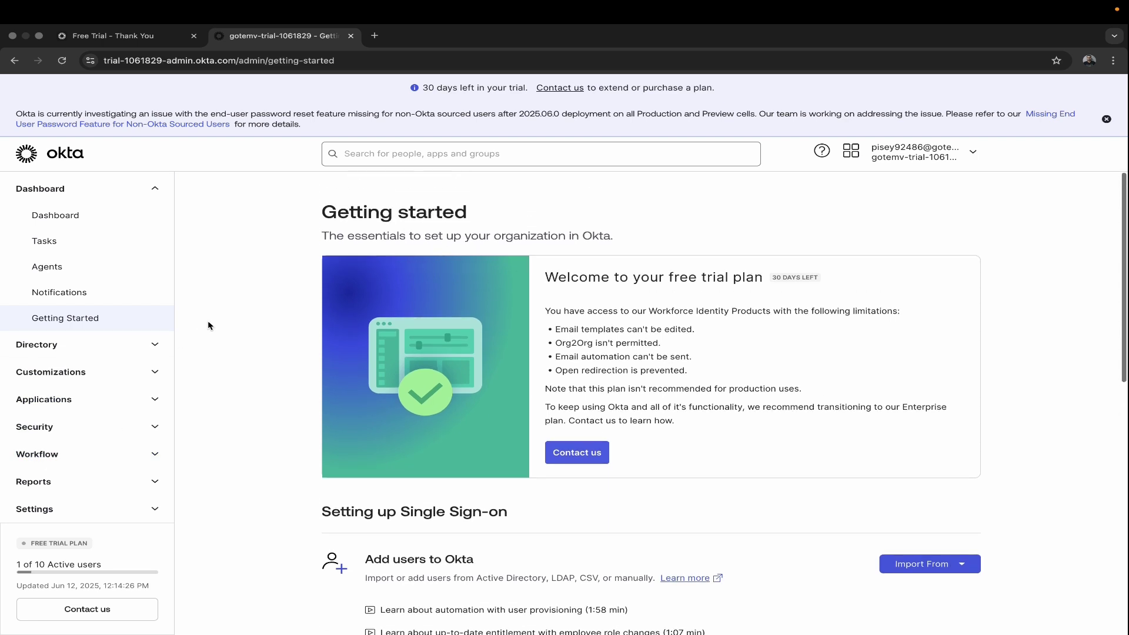
# Step: Go to Applications > Applications and open Browse App Catalog
pyautogui.click(68, 401)
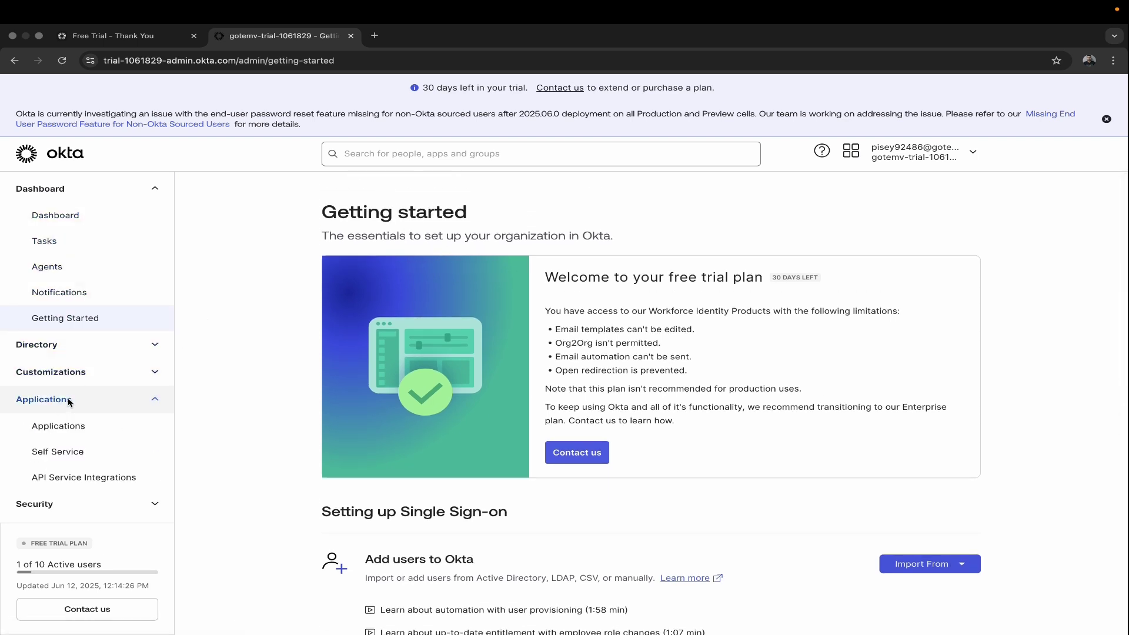
pyautogui.click(75, 429)
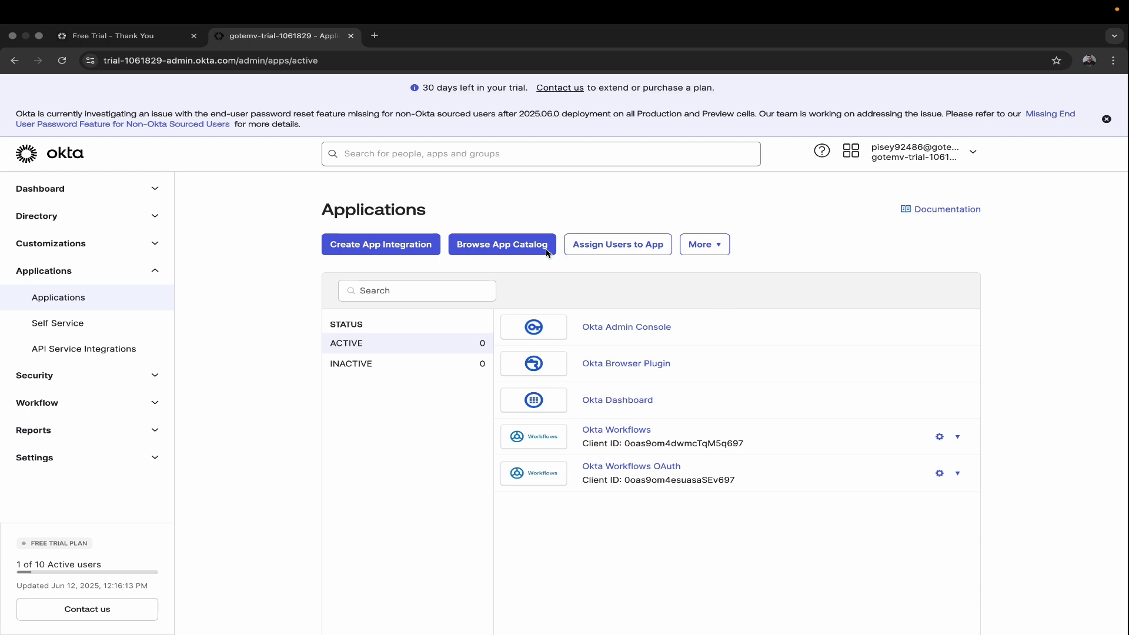
pyautogui.click(510, 249)
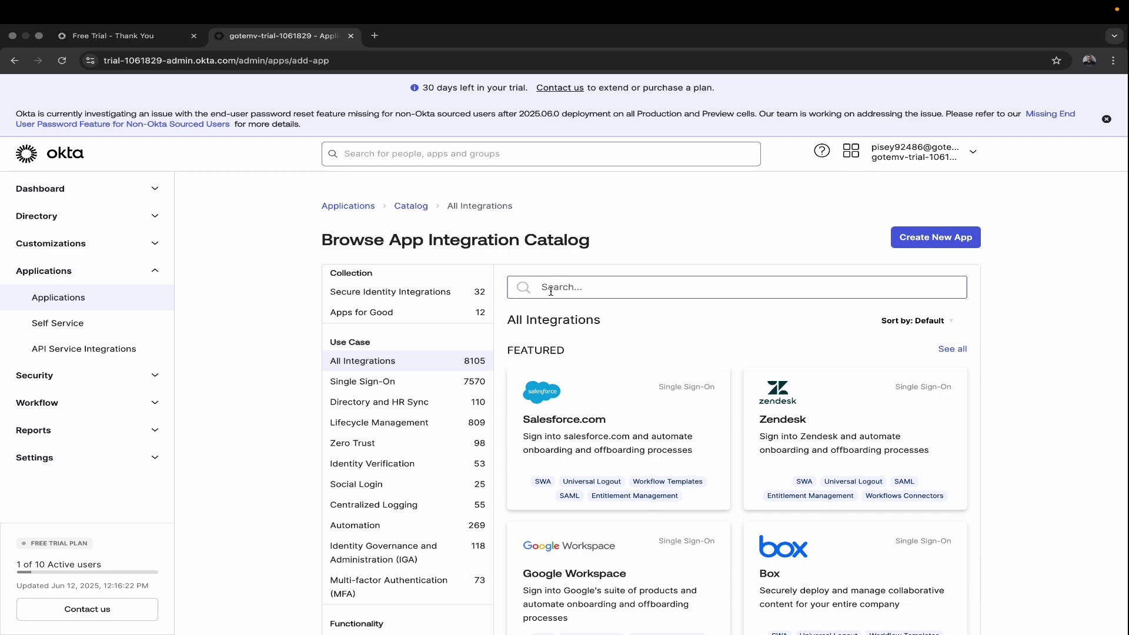
pyautogui.scroll(-7, 551, 291)
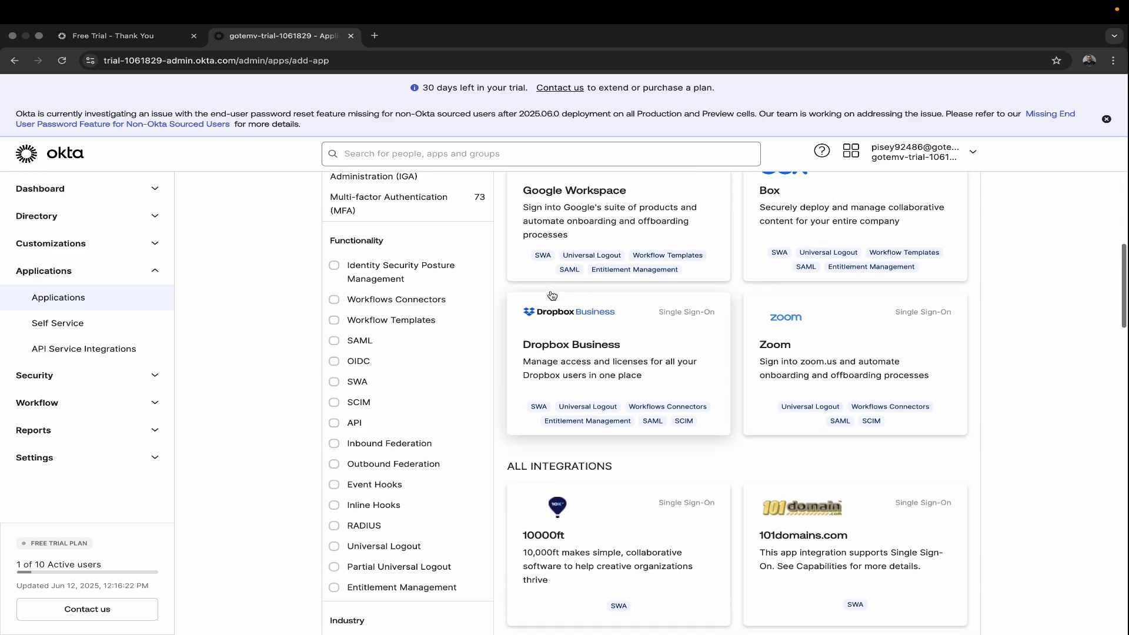
pyautogui.scroll(7, 551, 295)
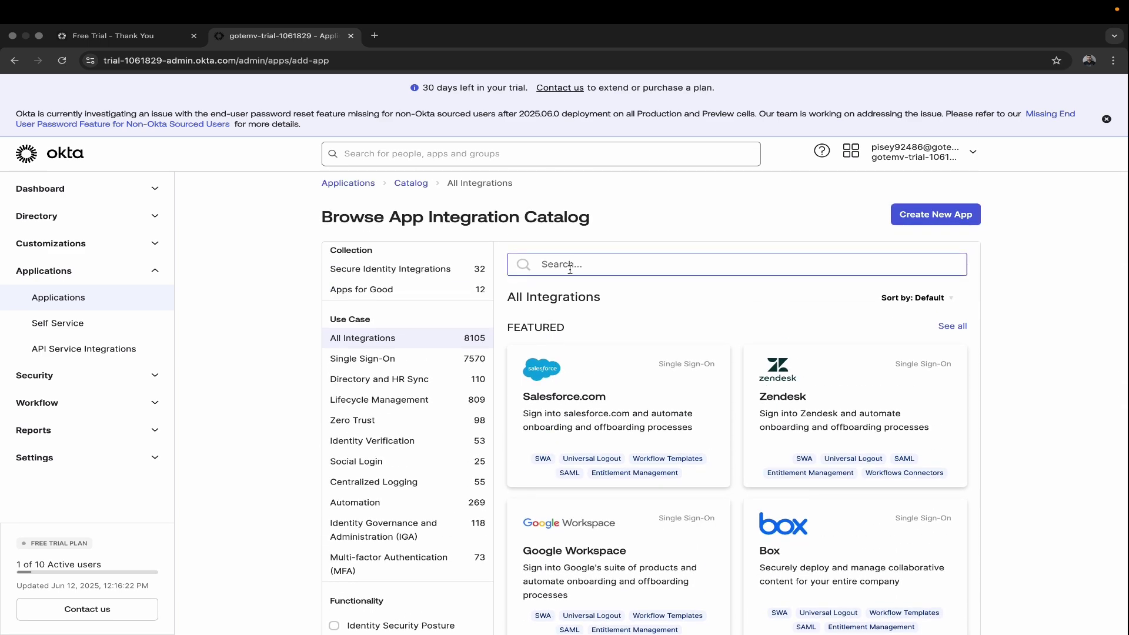
# Step: Search the catalog for 'aws' and open the AWS IAM Identity Center integration
pyautogui.click(570, 269)
pyautogui.write('aws')
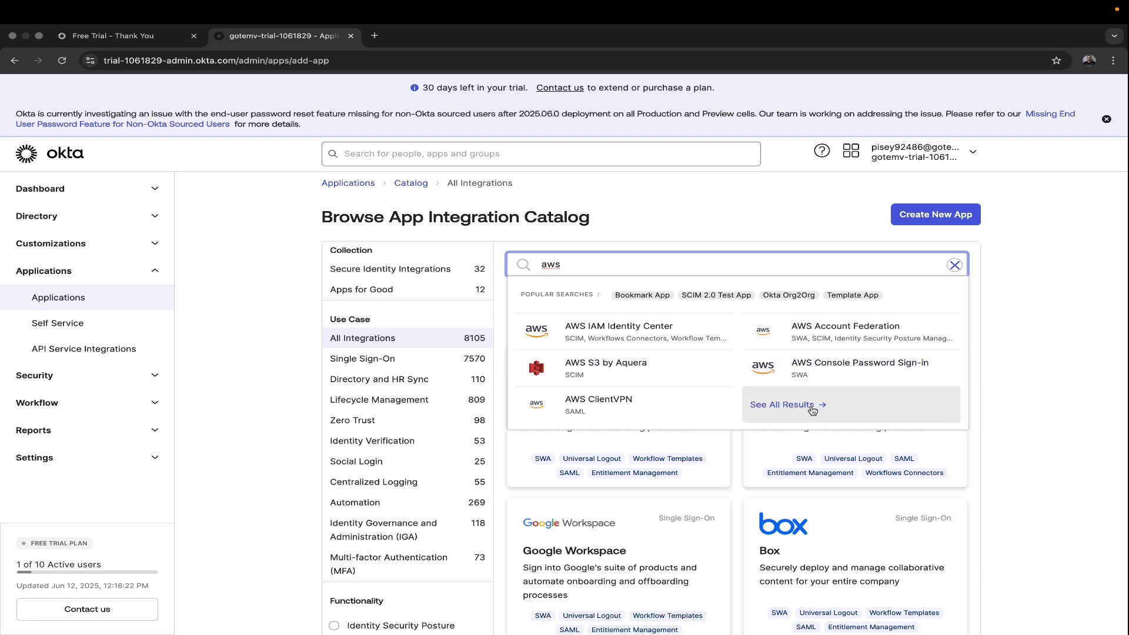
pyautogui.click(628, 336)
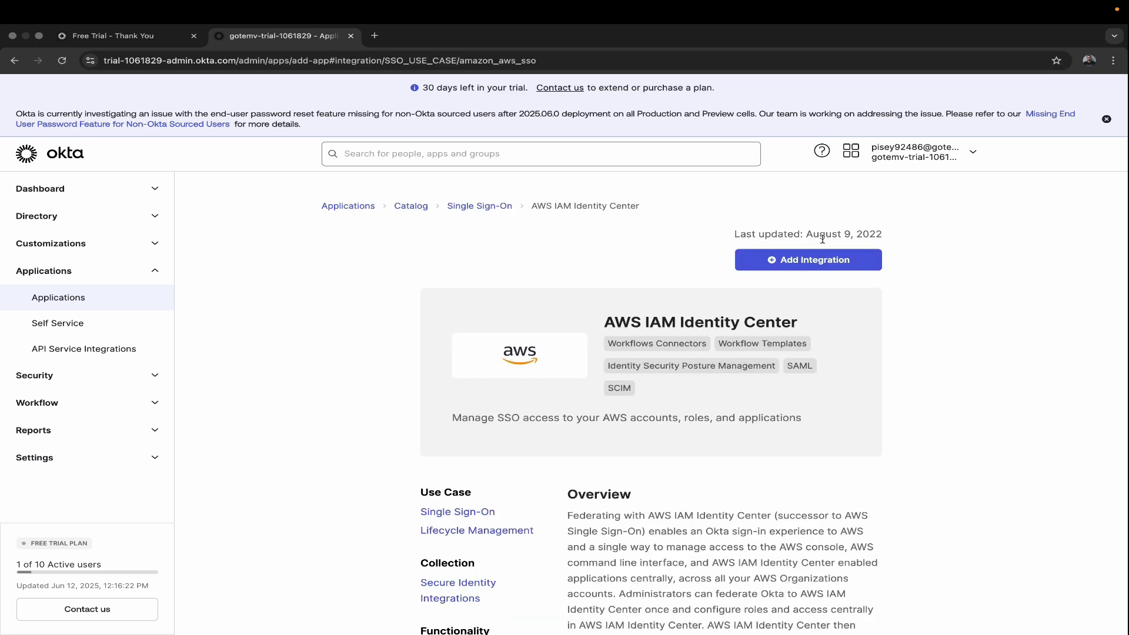
# Step: Add AWS IAM Identity Center labelled 'AWS IAM > Okta' with its icon hidden from users
pyautogui.click(810, 269)
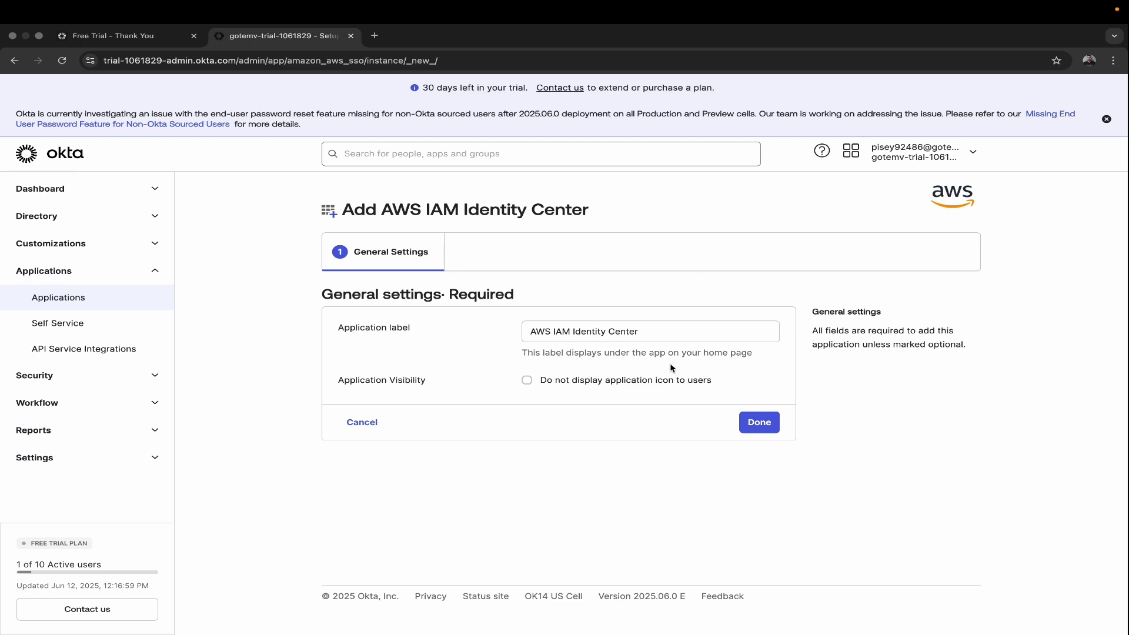
pyautogui.click(651, 336)
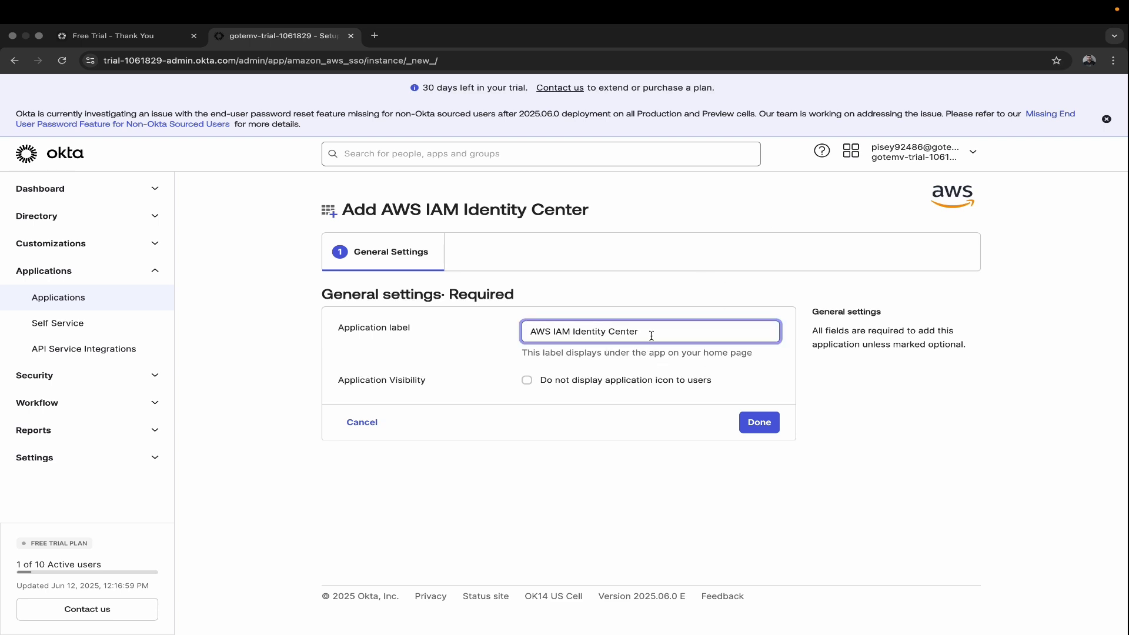
pyautogui.press('BackSpace')
pyautogui.press('BackSpace')
pyautogui.press('BackSpace')
pyautogui.press('BackSpace')
pyautogui.press('BackSpace')
pyautogui.press('BackSpace')
pyautogui.press('BackSpace')
pyautogui.press('BackSpace')
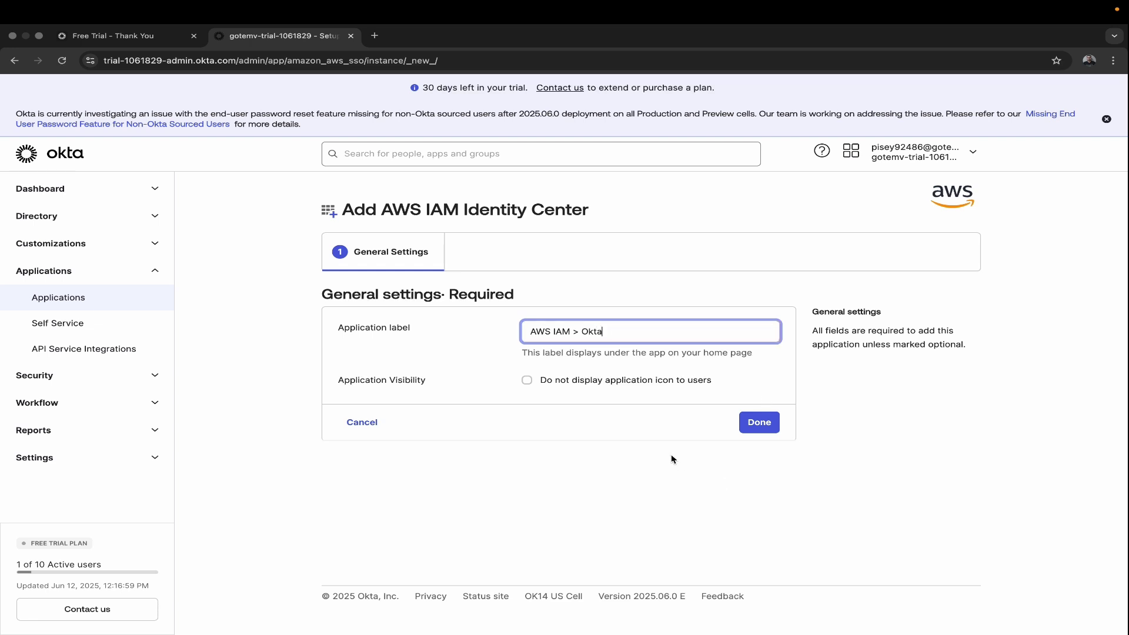
pyautogui.click(527, 380)
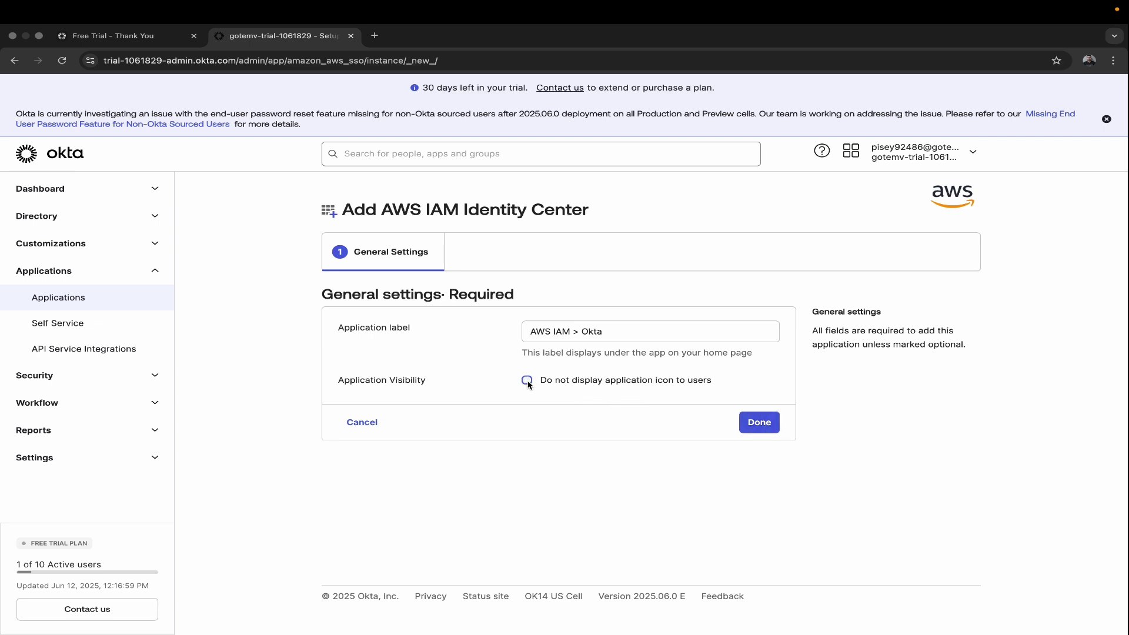
pyautogui.click(756, 425)
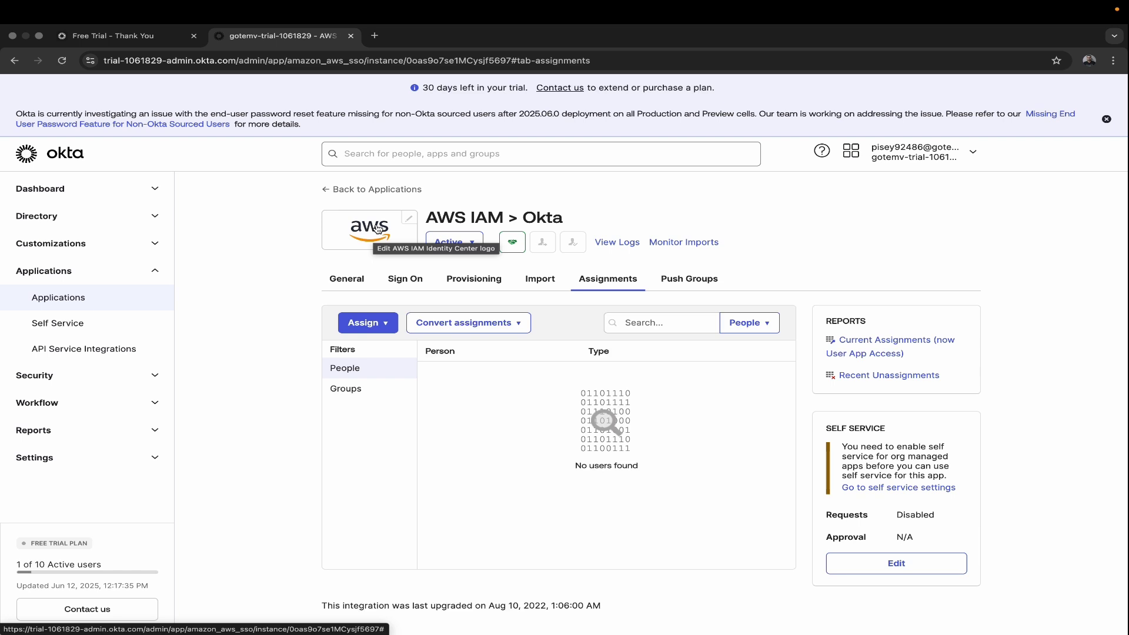
# Step: Replace the app's AWS logo with logo.png from the Downloads folder
pyautogui.click(410, 220)
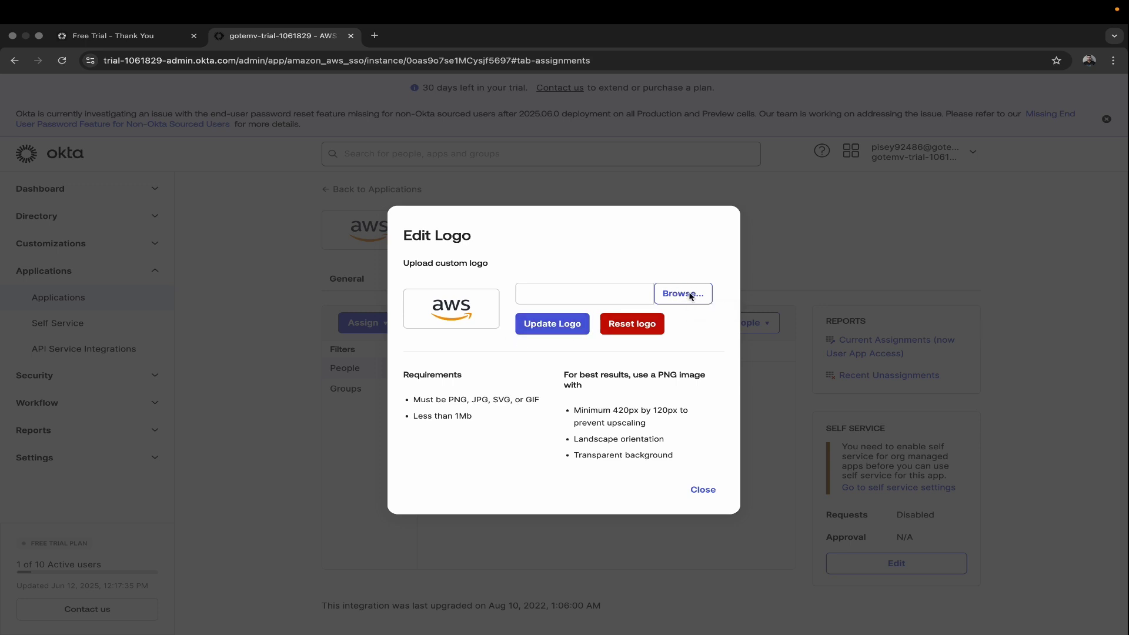
pyautogui.click(690, 296)
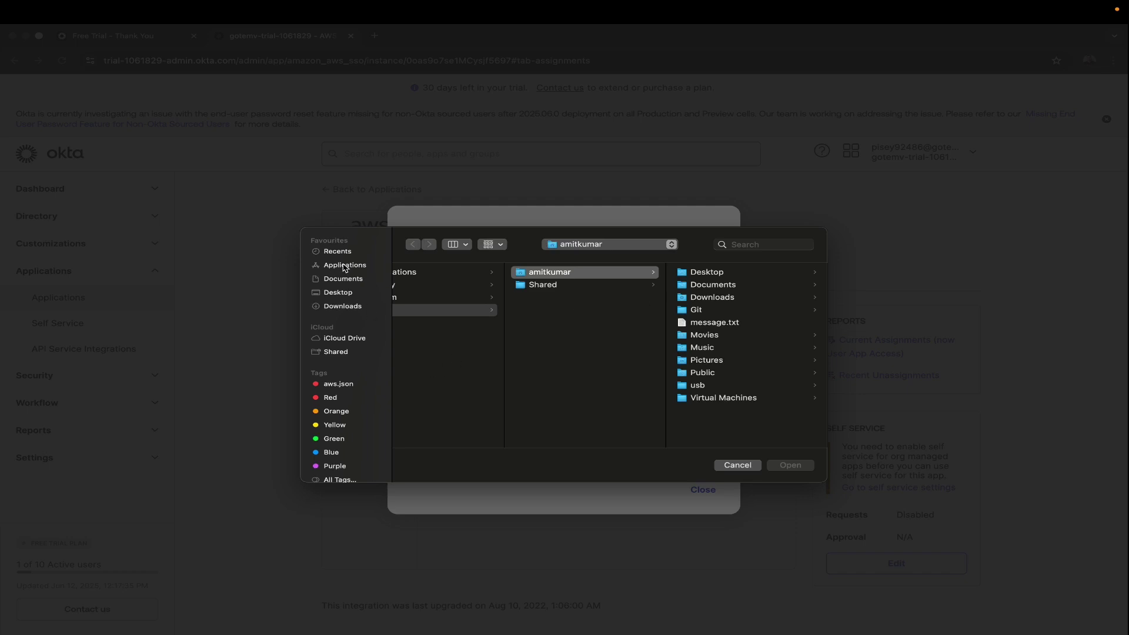
pyautogui.click(352, 308)
pyautogui.scroll(-5, 458, 366)
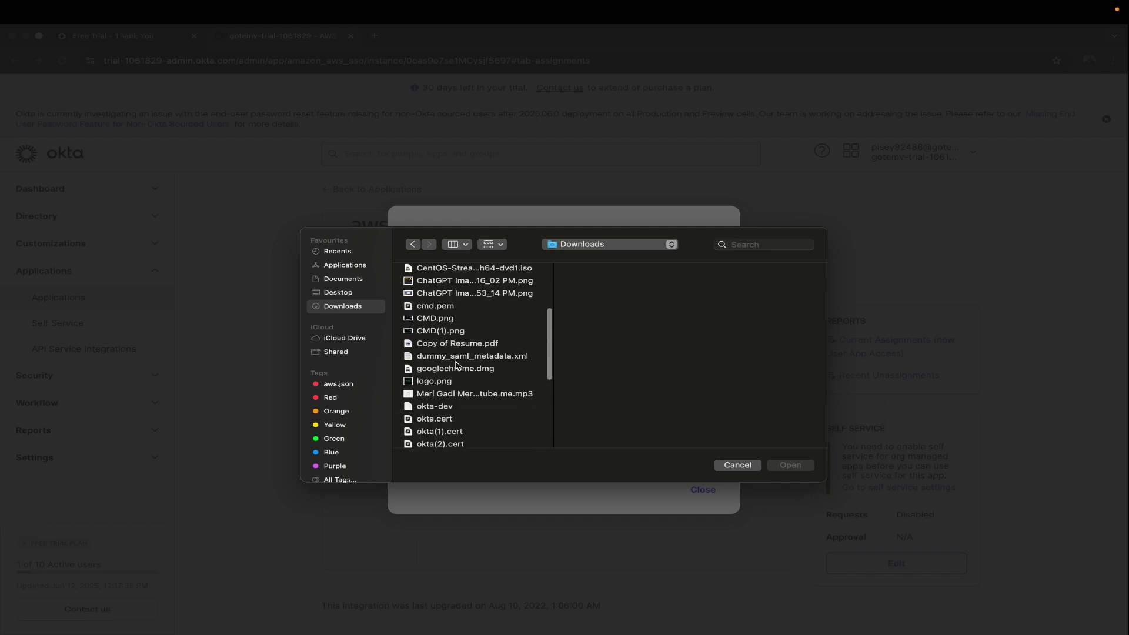
pyautogui.click(442, 378)
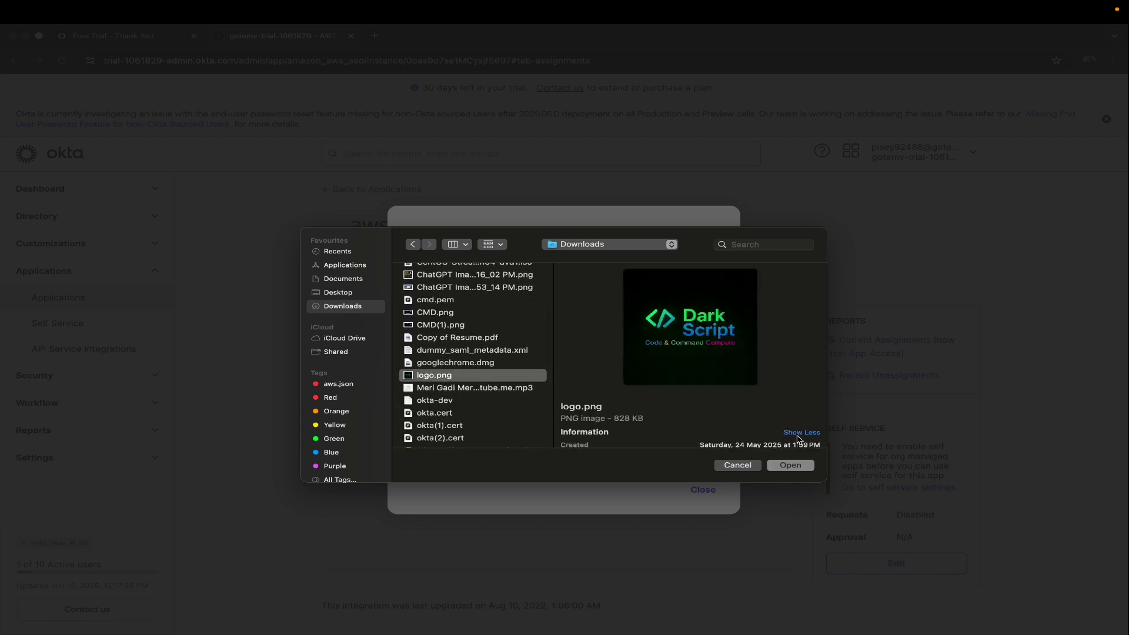
pyautogui.click(794, 466)
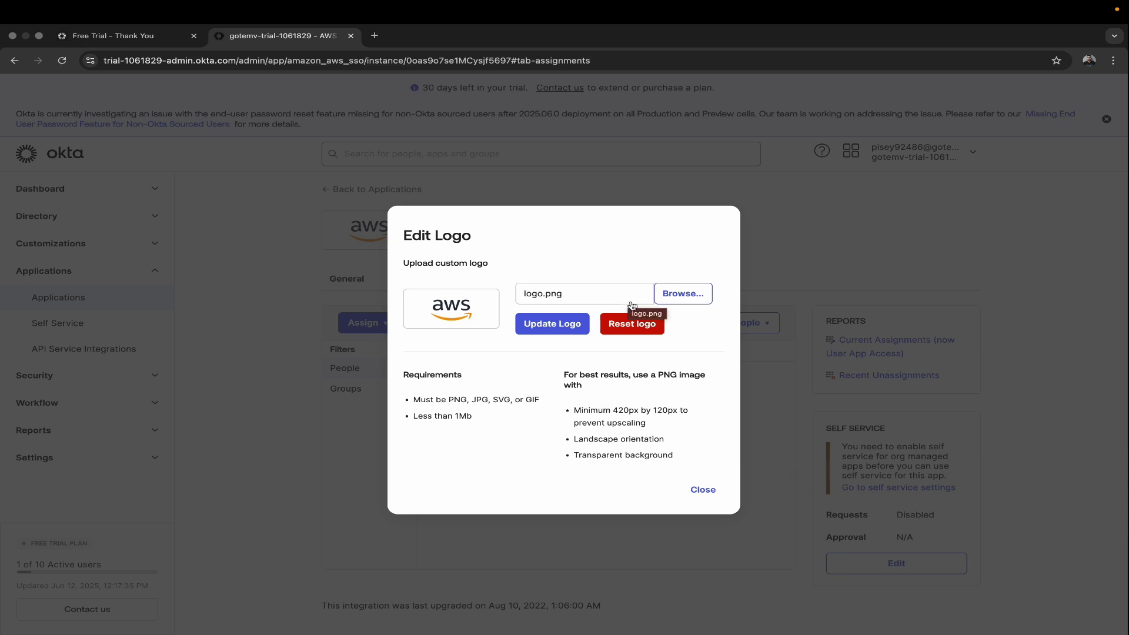
pyautogui.click(550, 328)
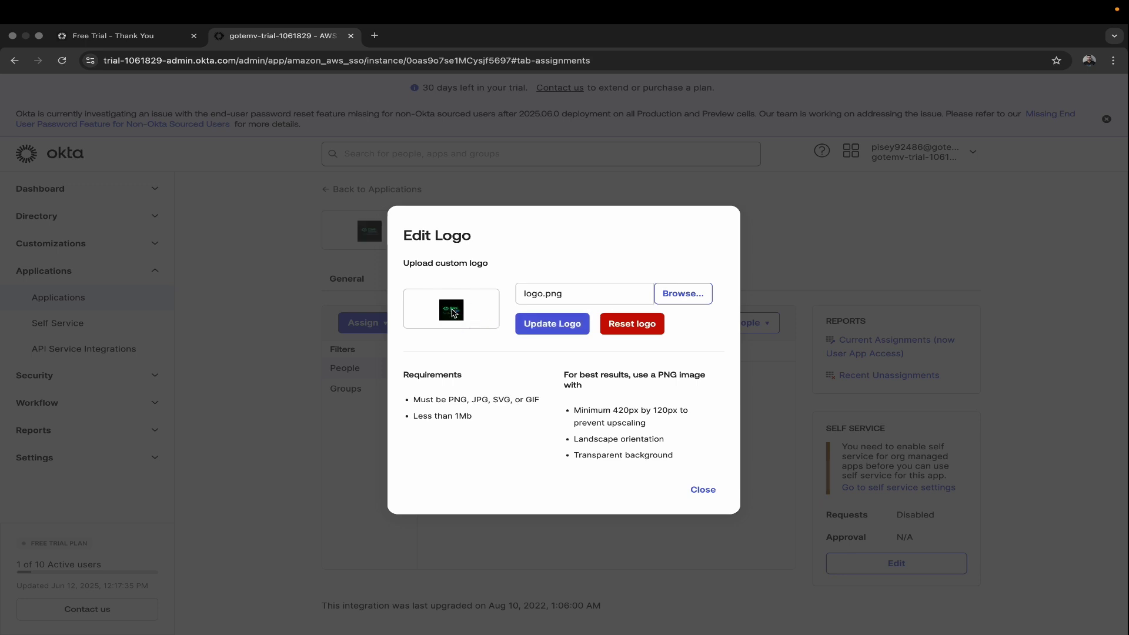
pyautogui.click(703, 490)
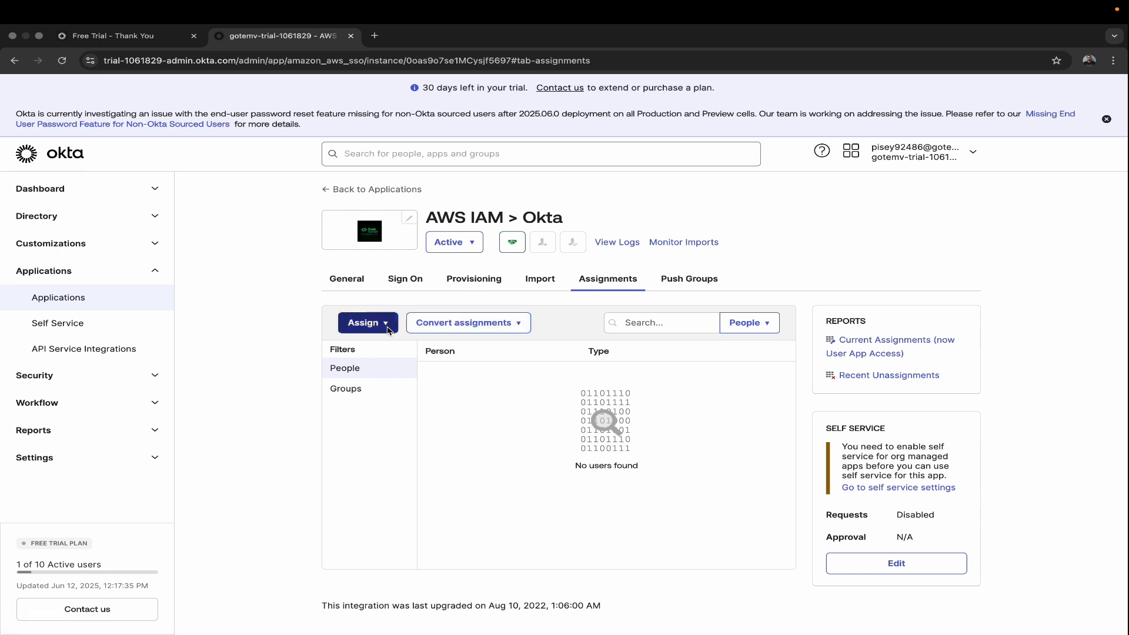
# Step: Put the AWS IAM > Okta app's Sign On settings into edit mode
pyautogui.click(402, 283)
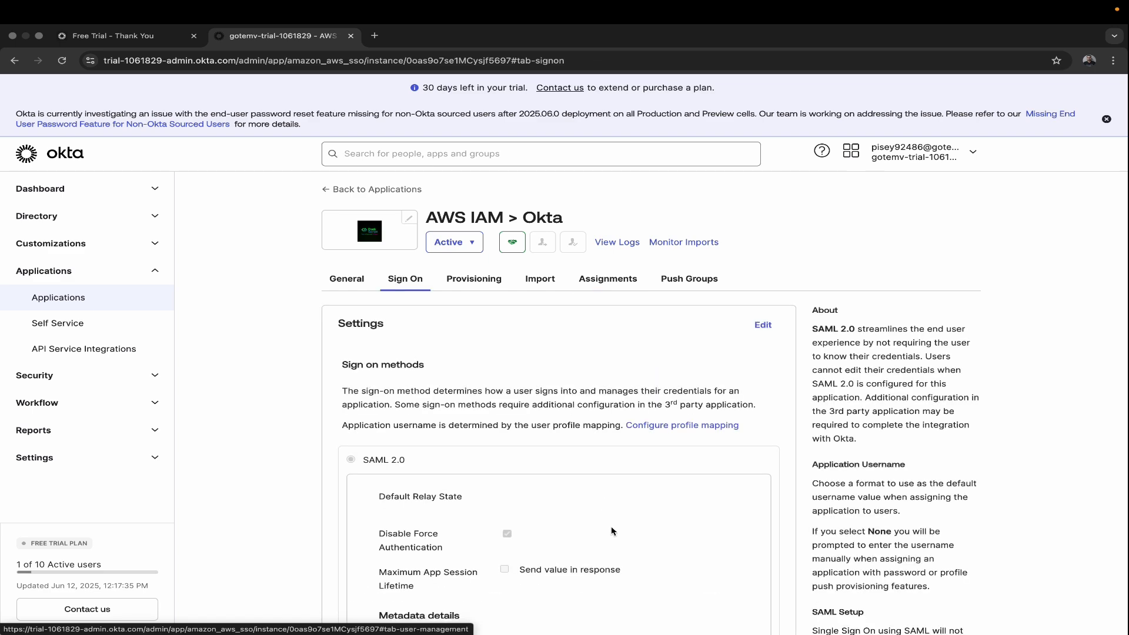
pyautogui.scroll(-5, 612, 531)
pyautogui.scroll(-3, 611, 530)
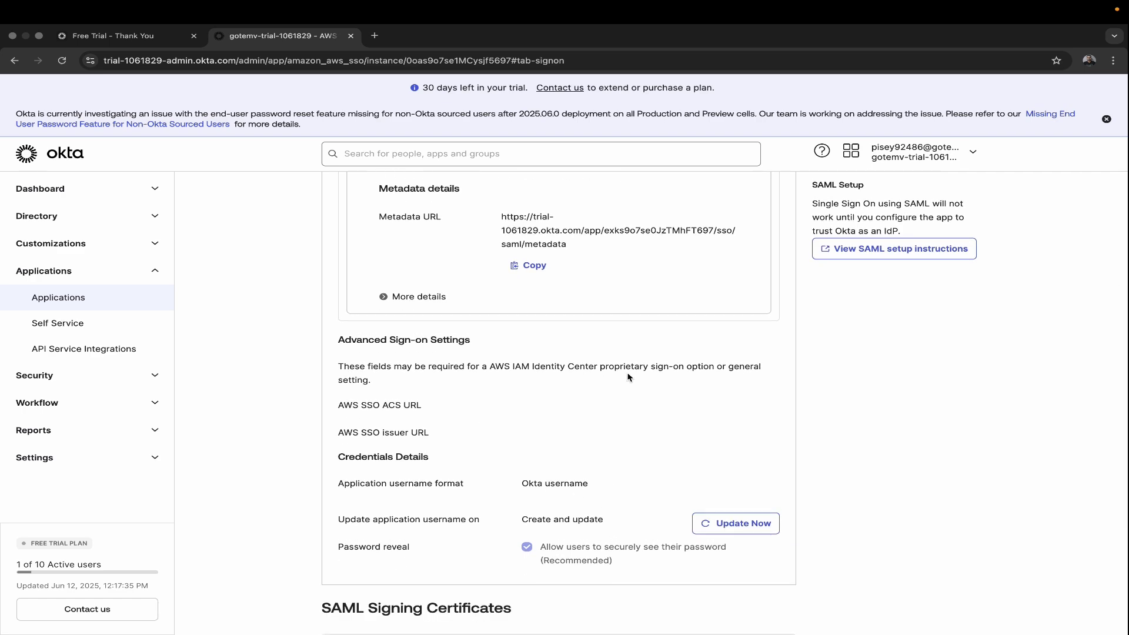
pyautogui.scroll(6, 620, 376)
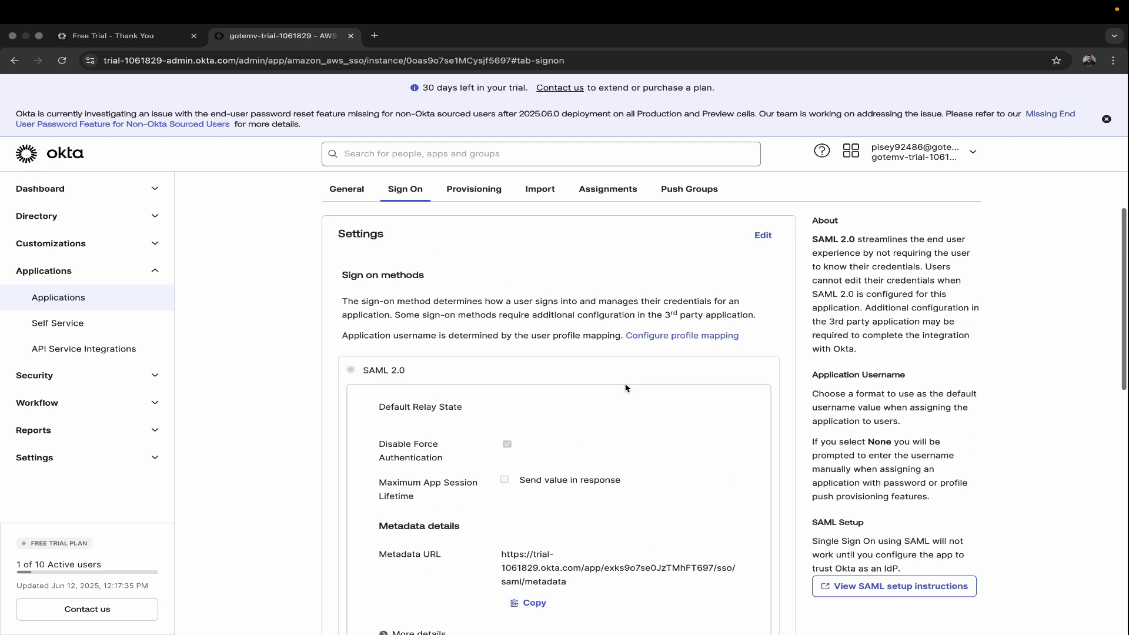
pyautogui.click(763, 241)
pyautogui.scroll(-5, 689, 307)
pyautogui.scroll(-5, 690, 310)
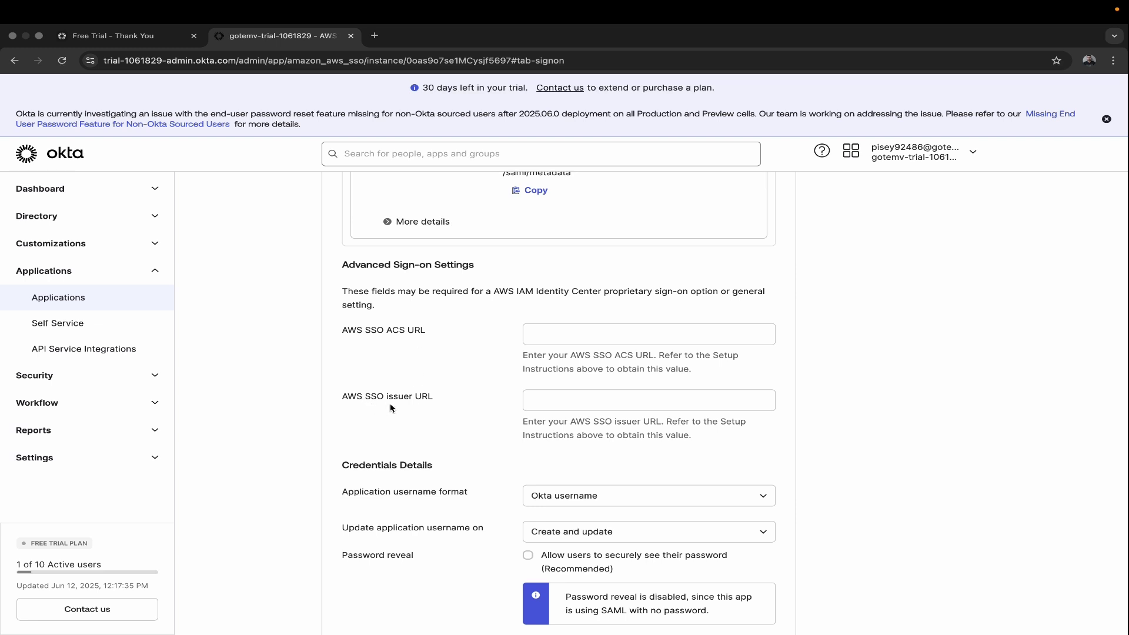
# Step: Select the AWS SSO ACS URL and AWS SSO issuer URL fields in the SAML 2.0 settings
pyautogui.click(542, 339)
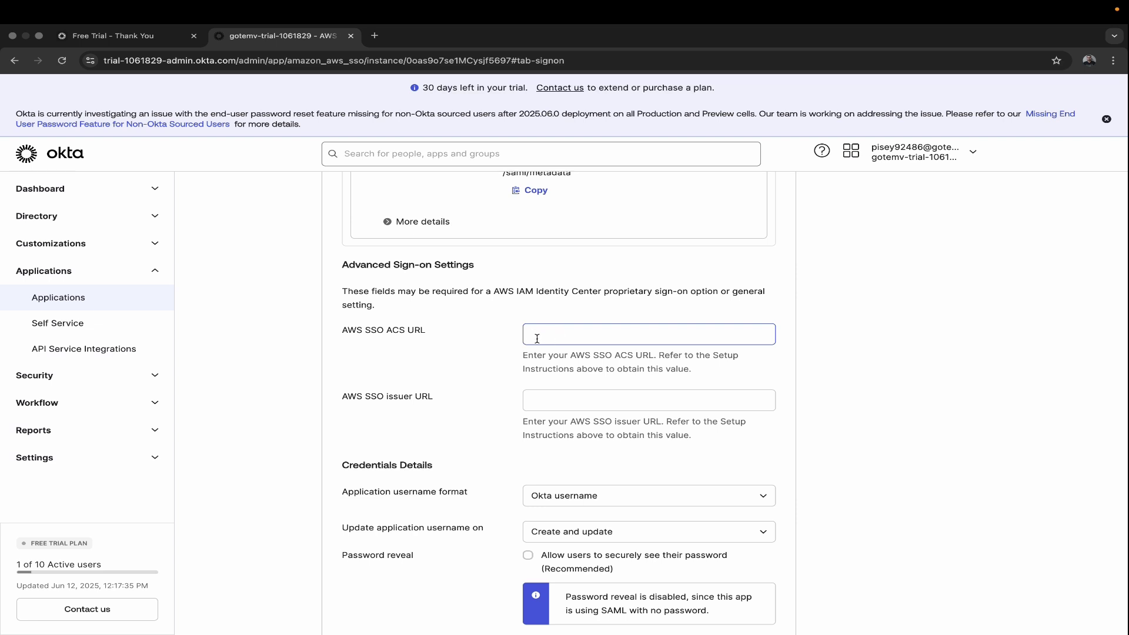
pyautogui.click(569, 392)
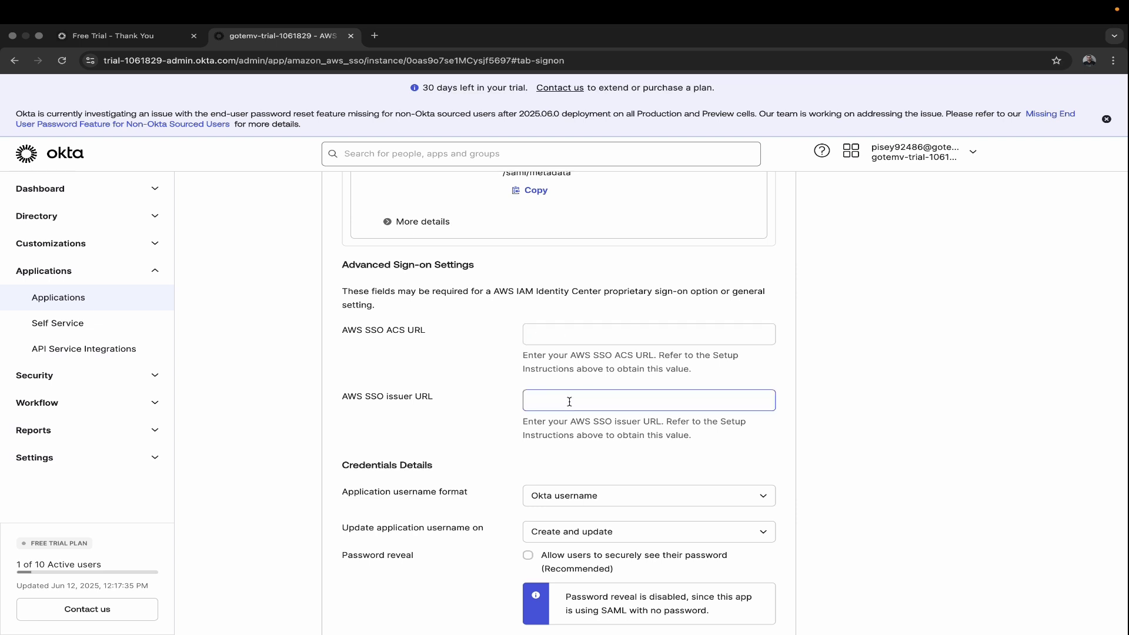
pyautogui.scroll(-6, 569, 401)
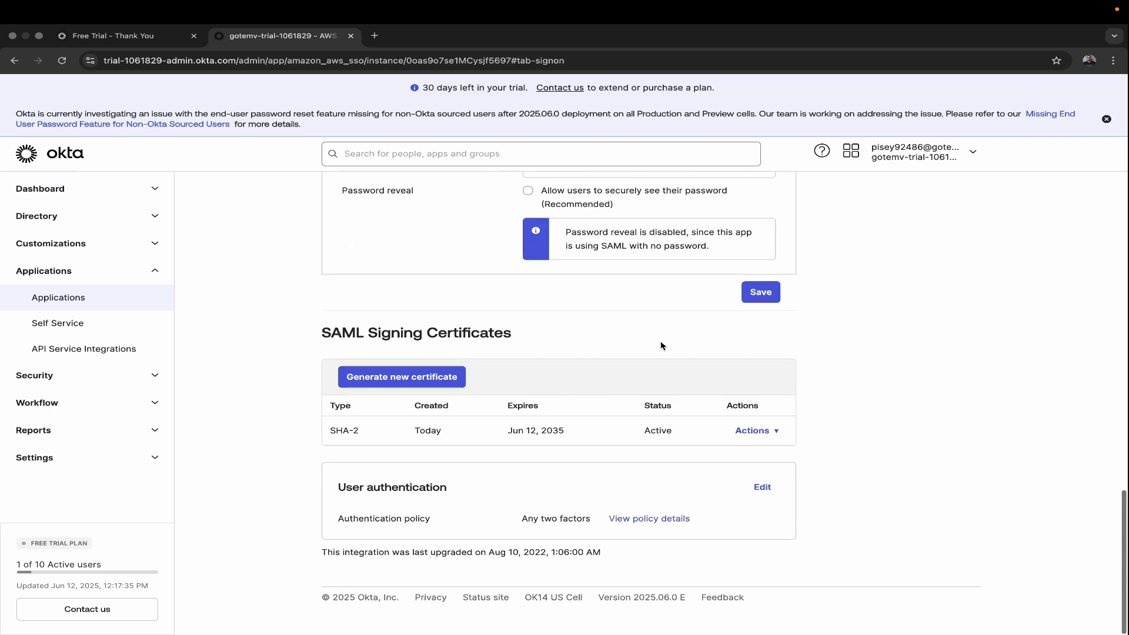
pyautogui.scroll(8, 660, 344)
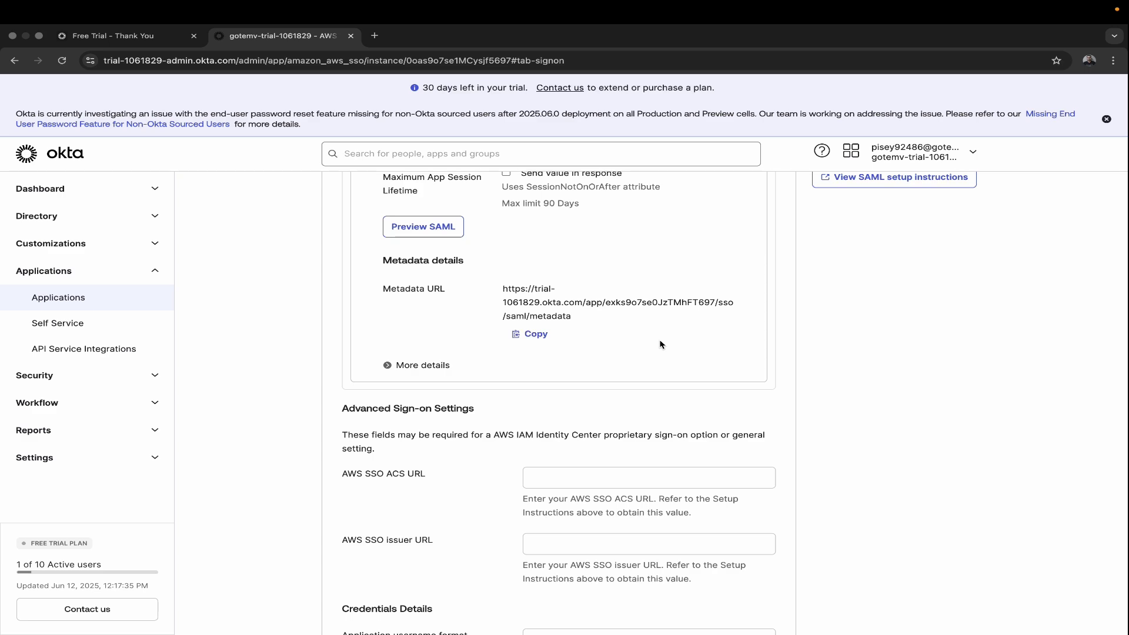
pyautogui.scroll(8, 660, 344)
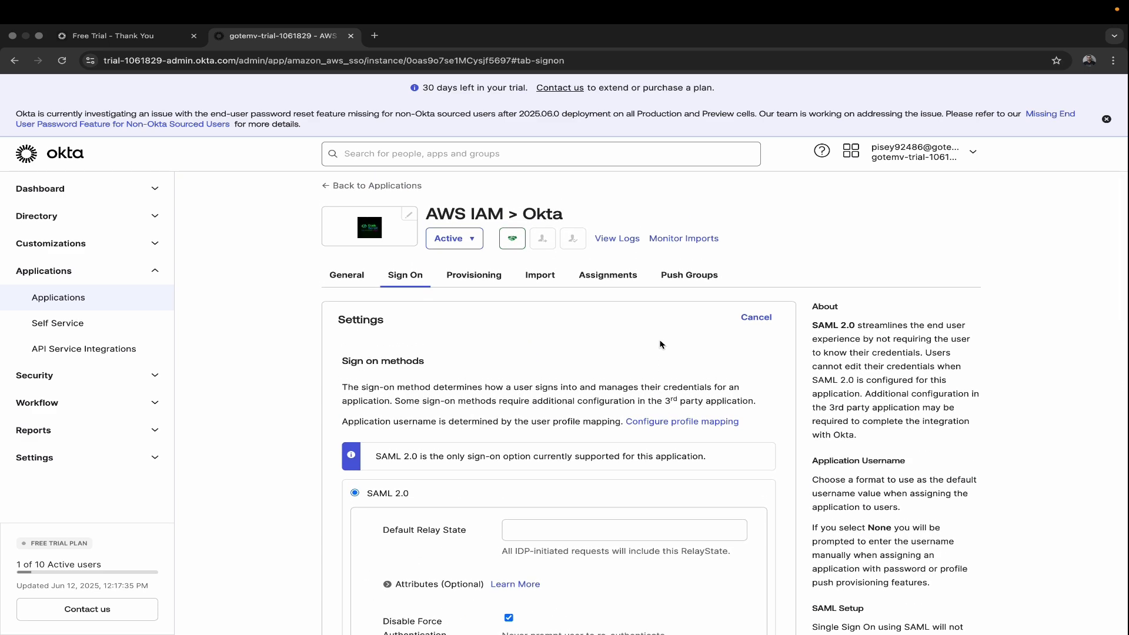
pyautogui.scroll(1, 659, 344)
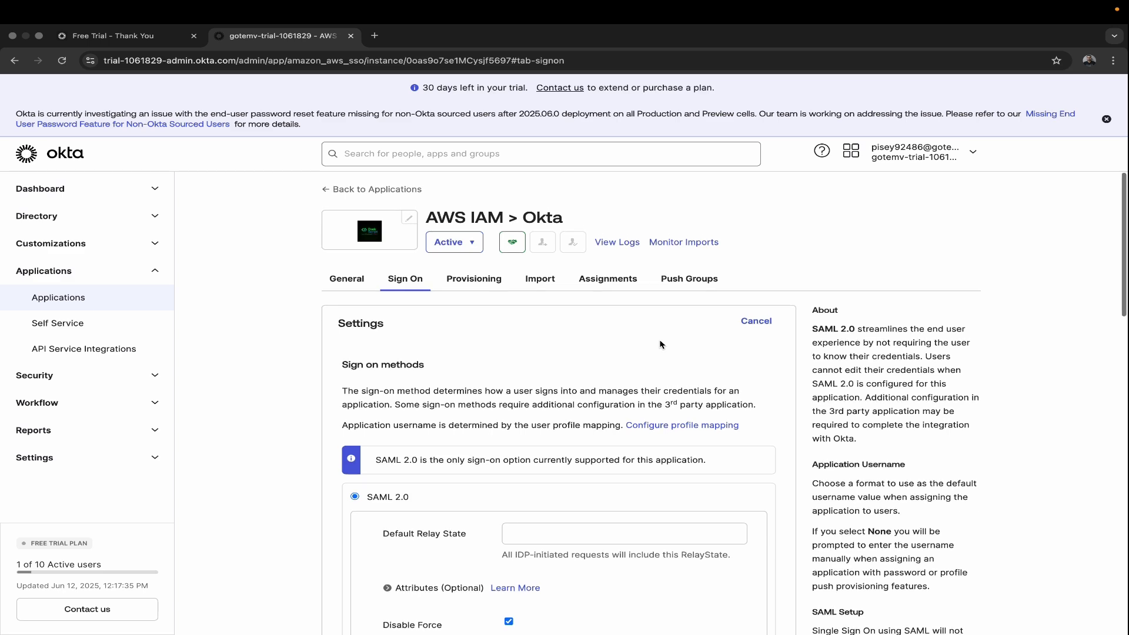